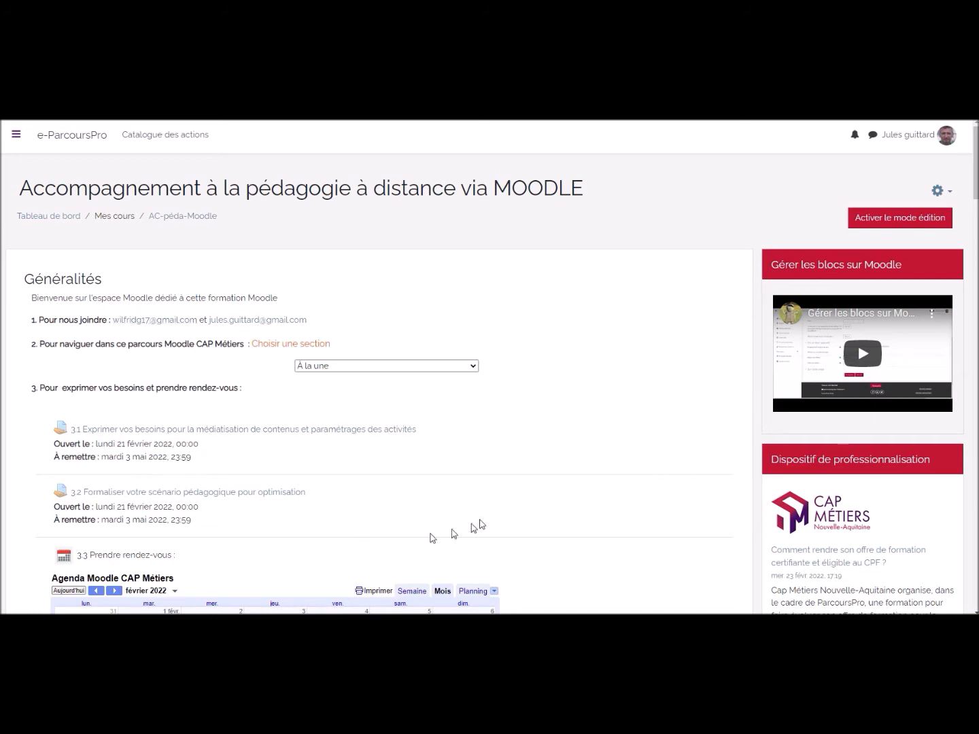
# Open the course's content bank and start a new H5P Dialog Cards content
pyautogui.click(18, 143)
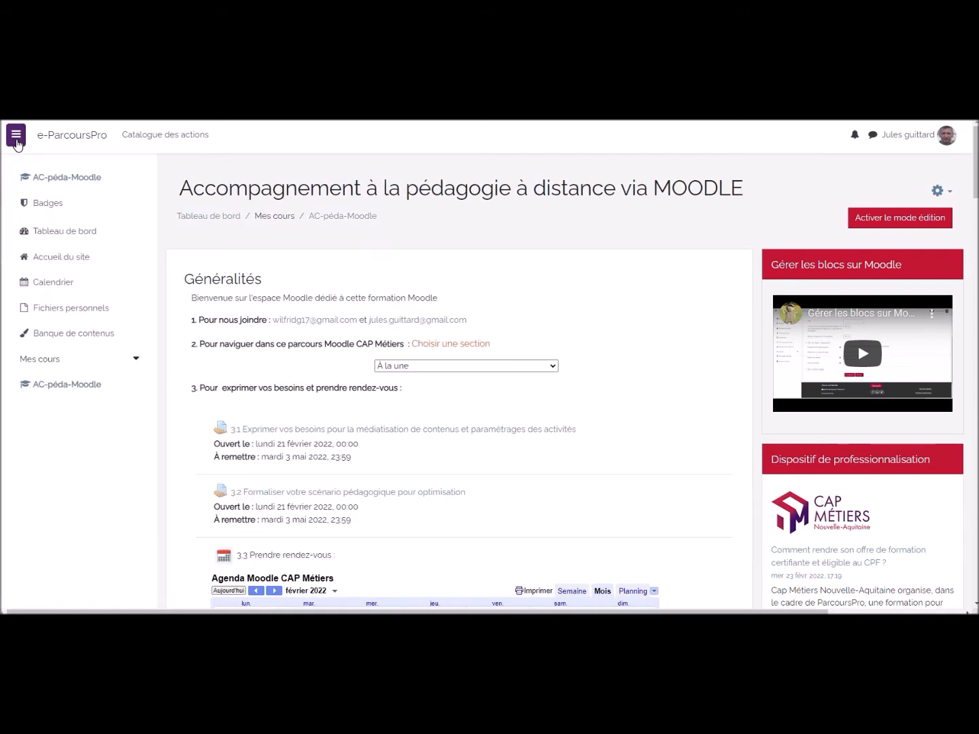
pyautogui.click(69, 336)
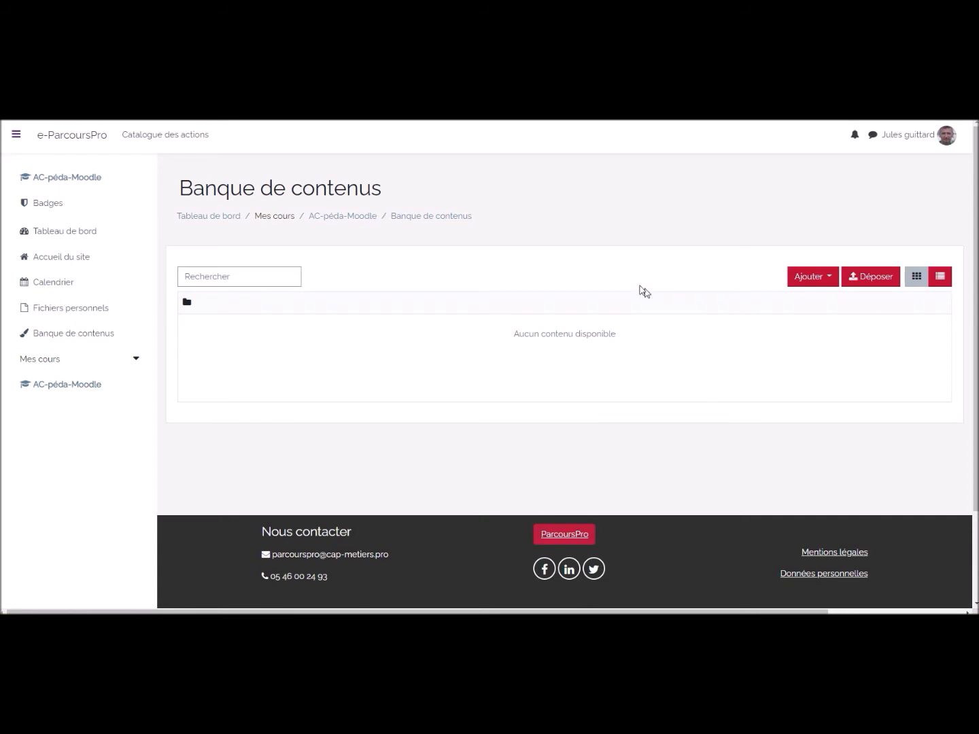
pyautogui.click(827, 285)
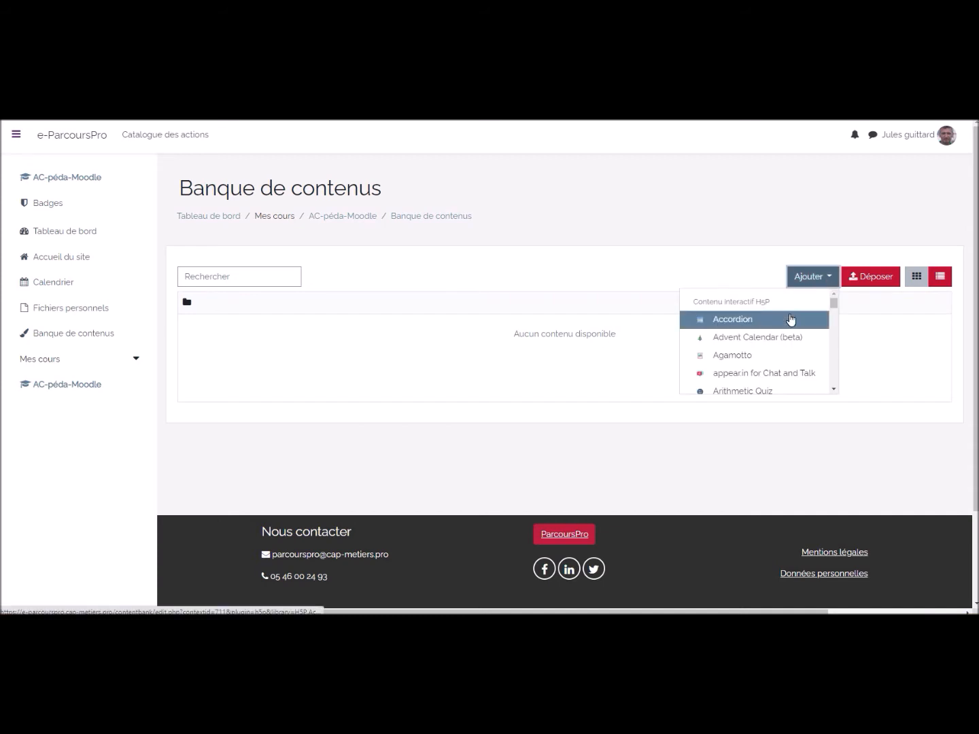
pyautogui.scroll(-4, 791, 319)
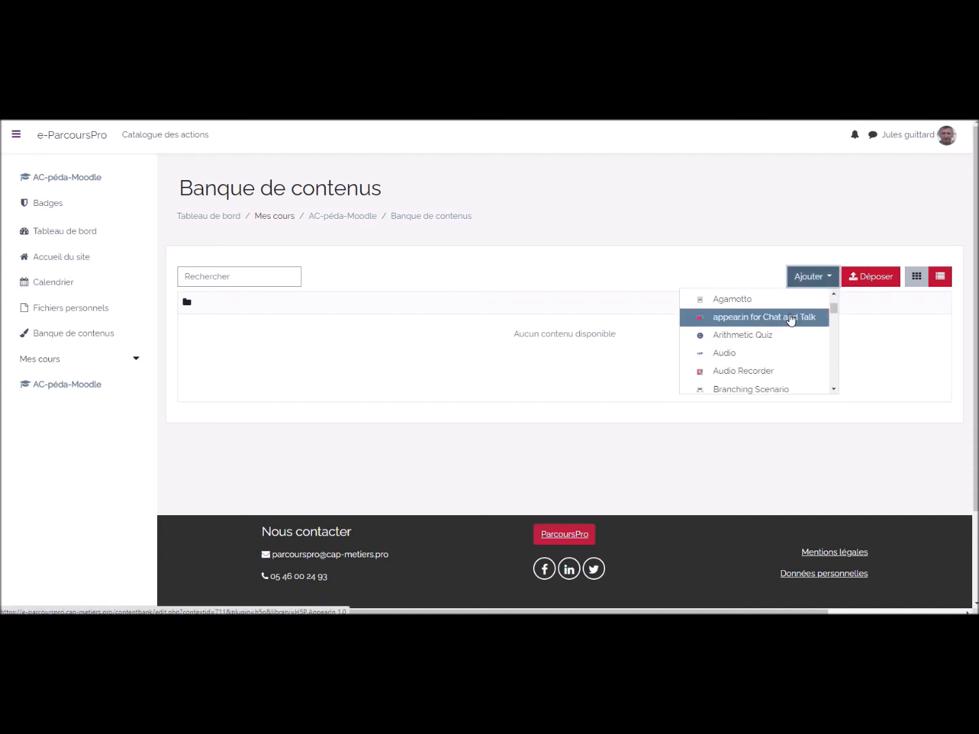
pyautogui.scroll(-2, 791, 319)
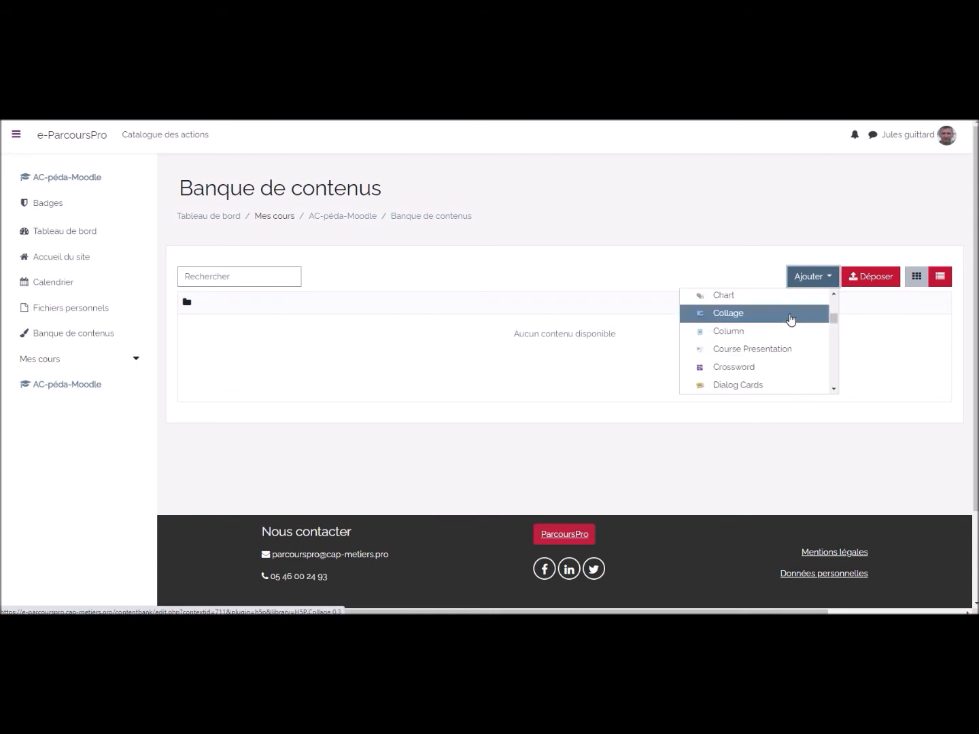
pyautogui.click(761, 387)
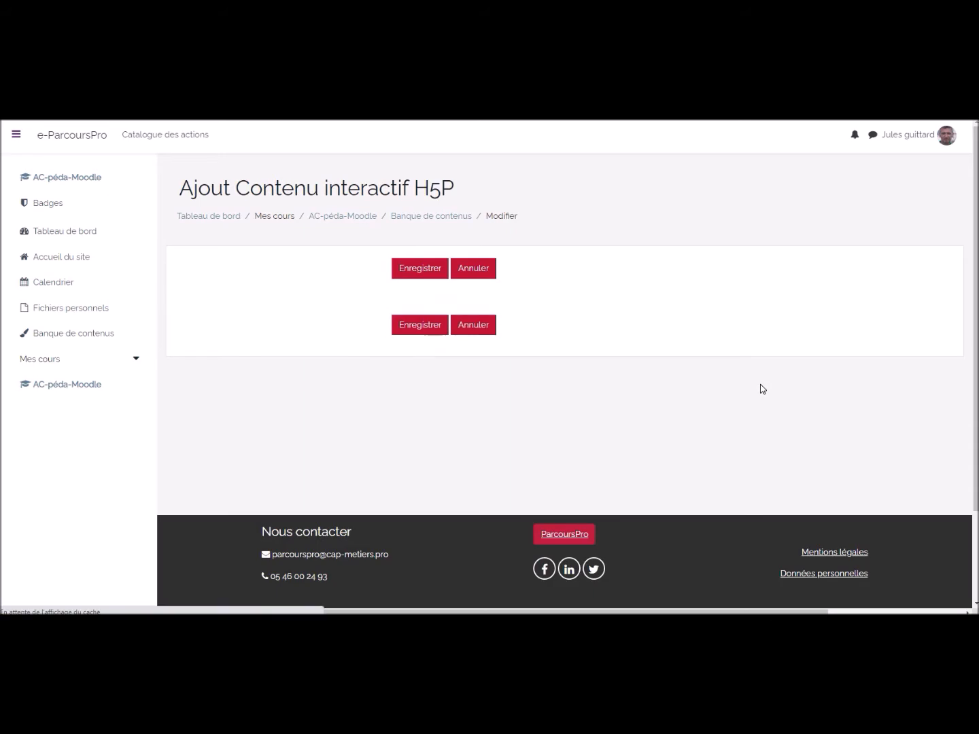
# Title the Dialog Cards content "La biométhanisation"
pyautogui.scroll(-2, 588, 367)
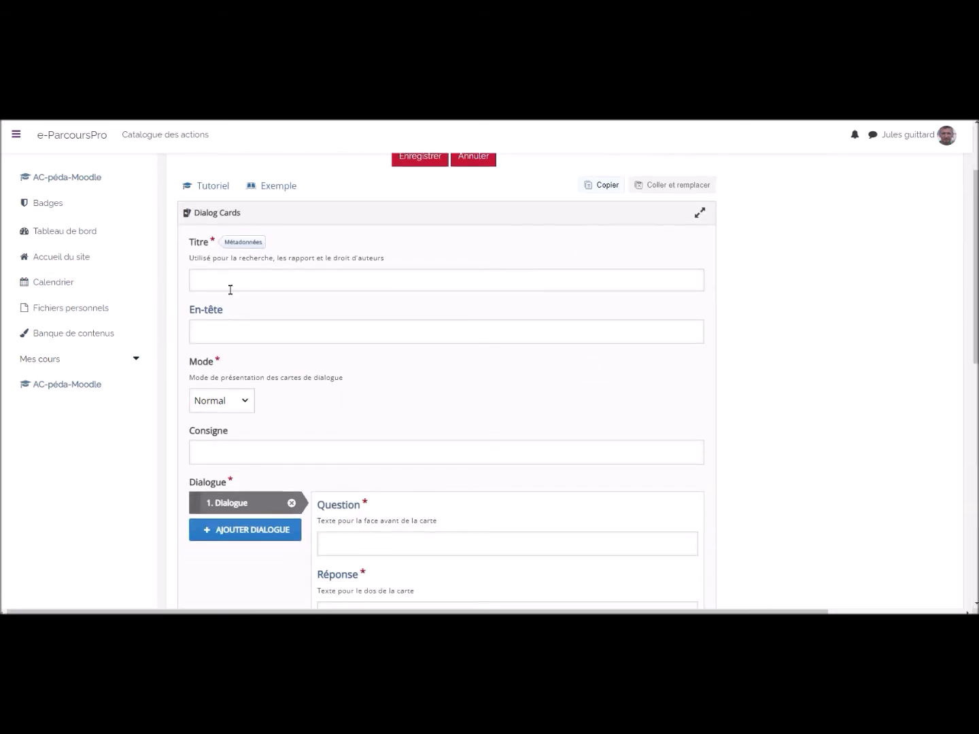
pyautogui.click(228, 285)
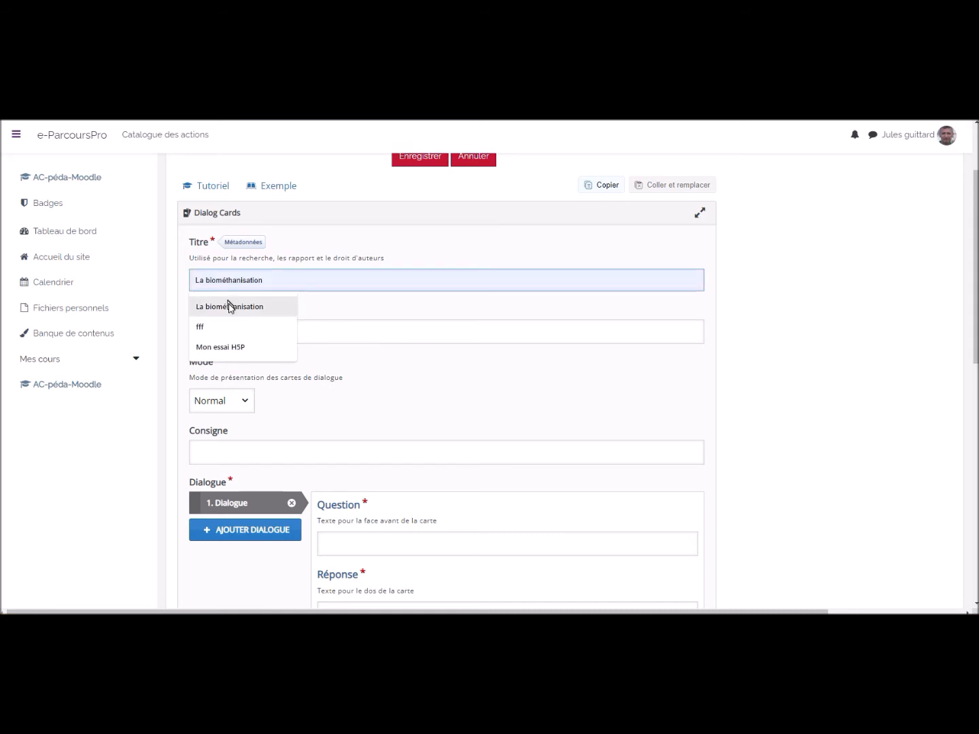
pyautogui.click(230, 308)
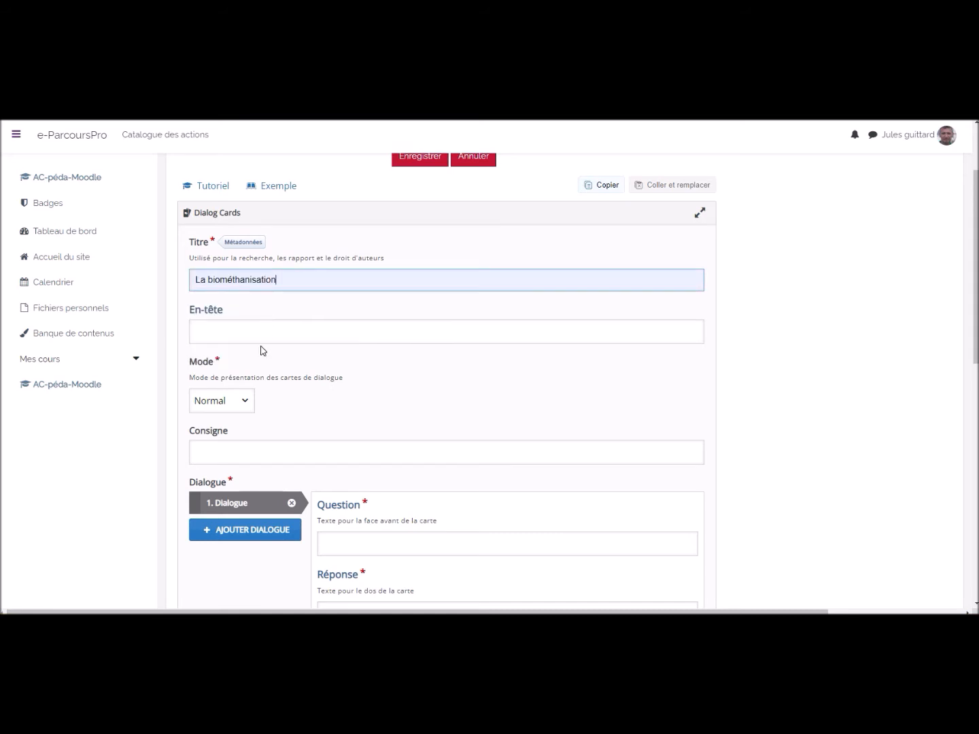
# Fill the first card with the question "Quels sont les gaz obtenus par Biométhanisation ?" and the answer "Méthane et dioxyde de carbone"
pyautogui.scroll(-1, 264, 351)
pyautogui.scroll(-1, 262, 352)
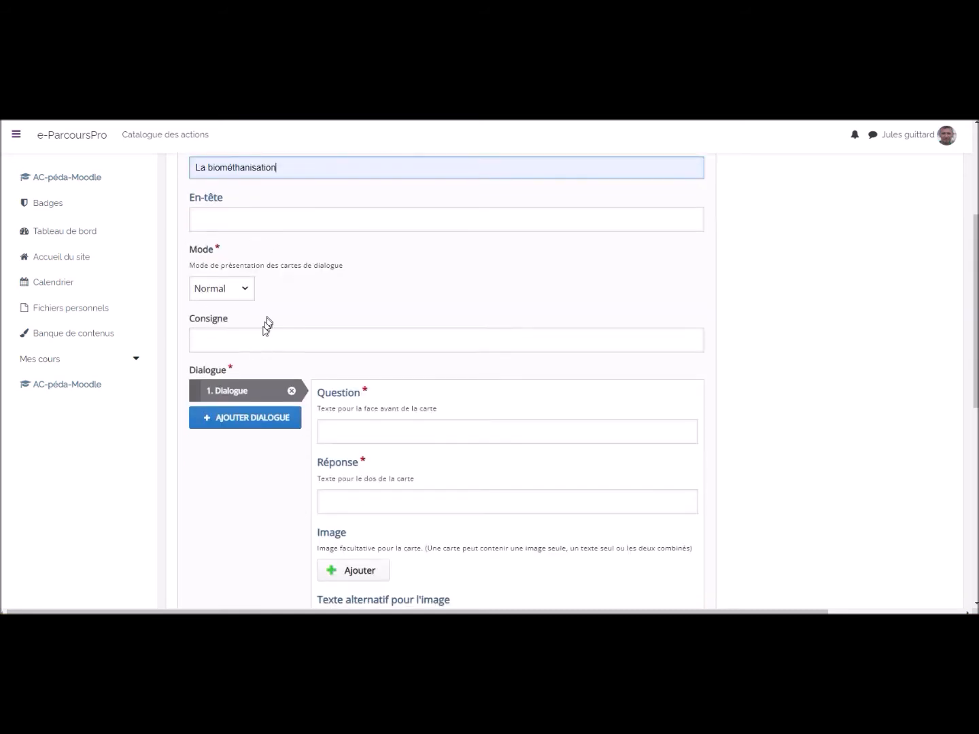
pyautogui.scroll(-2, 319, 340)
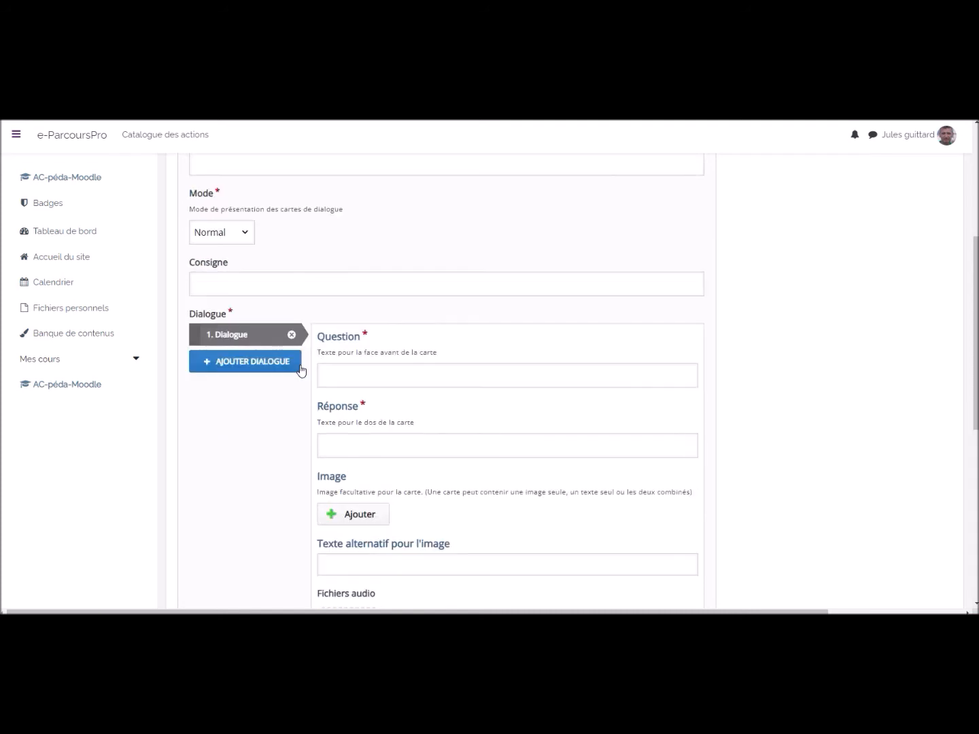
pyautogui.click(345, 321)
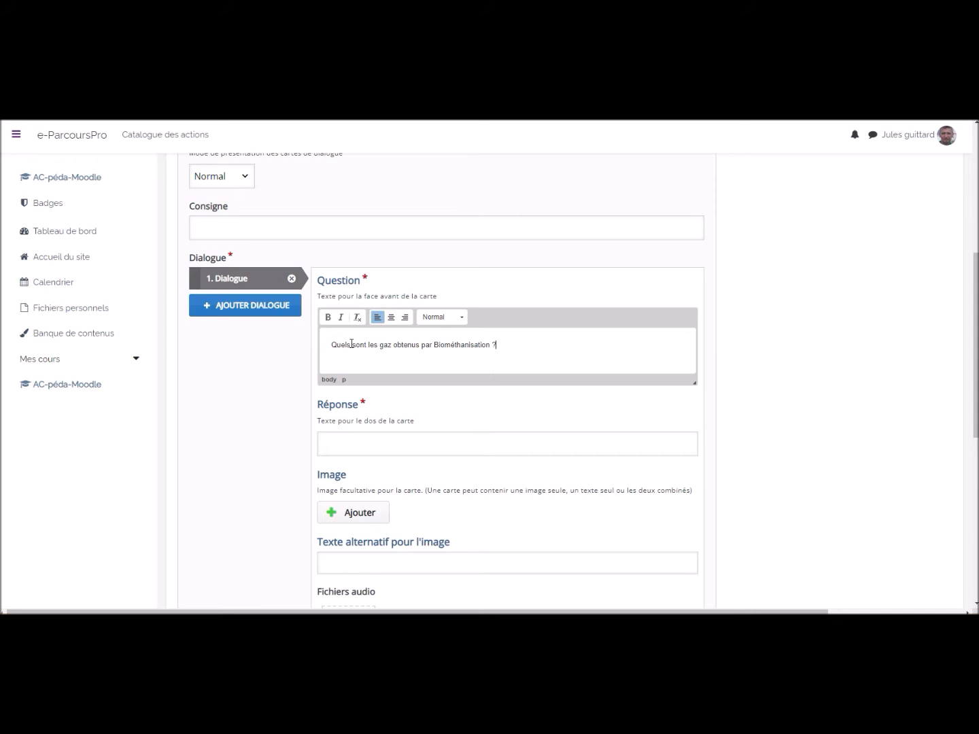
pyautogui.click(338, 450)
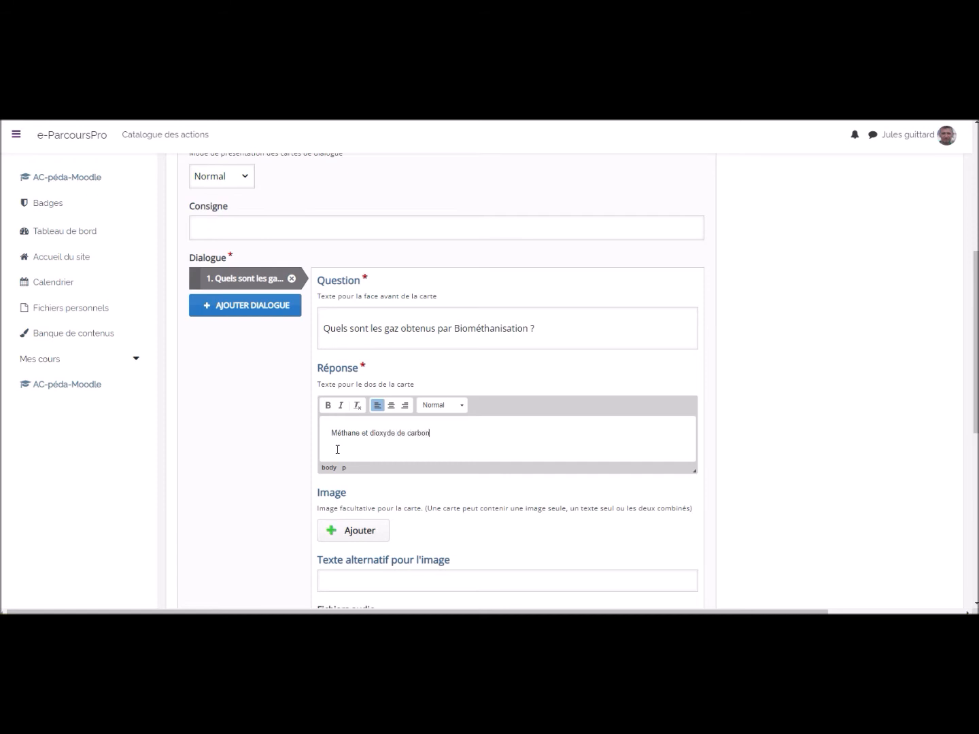
# Add the image file production_biogaz.jpg to the first card
pyautogui.scroll(-2, 363, 451)
pyautogui.click(367, 423)
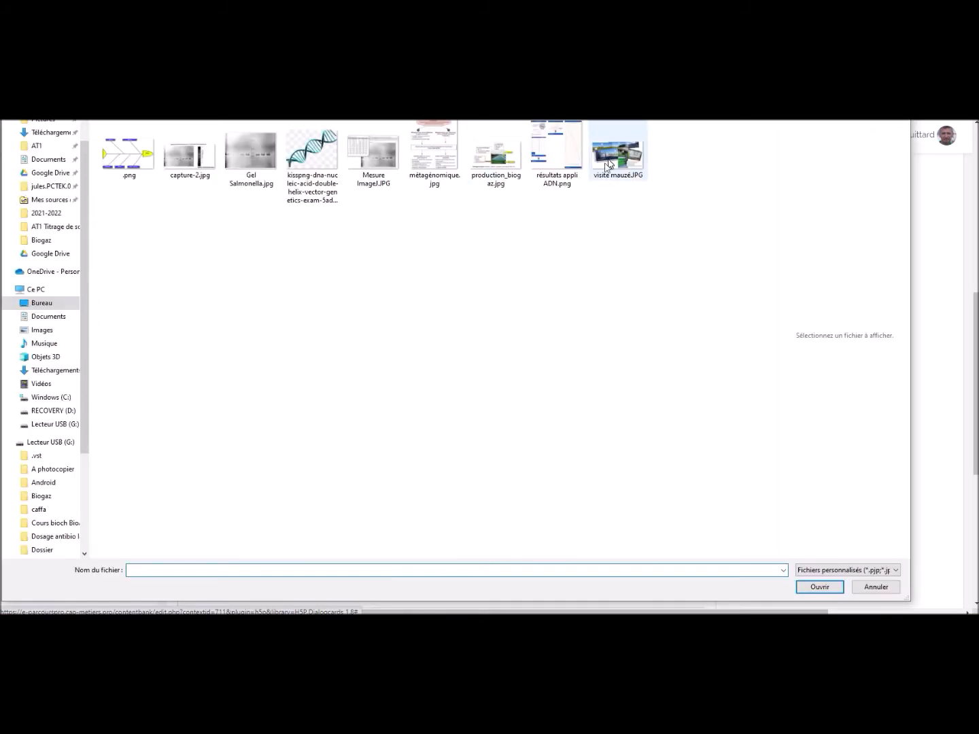
pyautogui.click(507, 168)
pyautogui.click(819, 586)
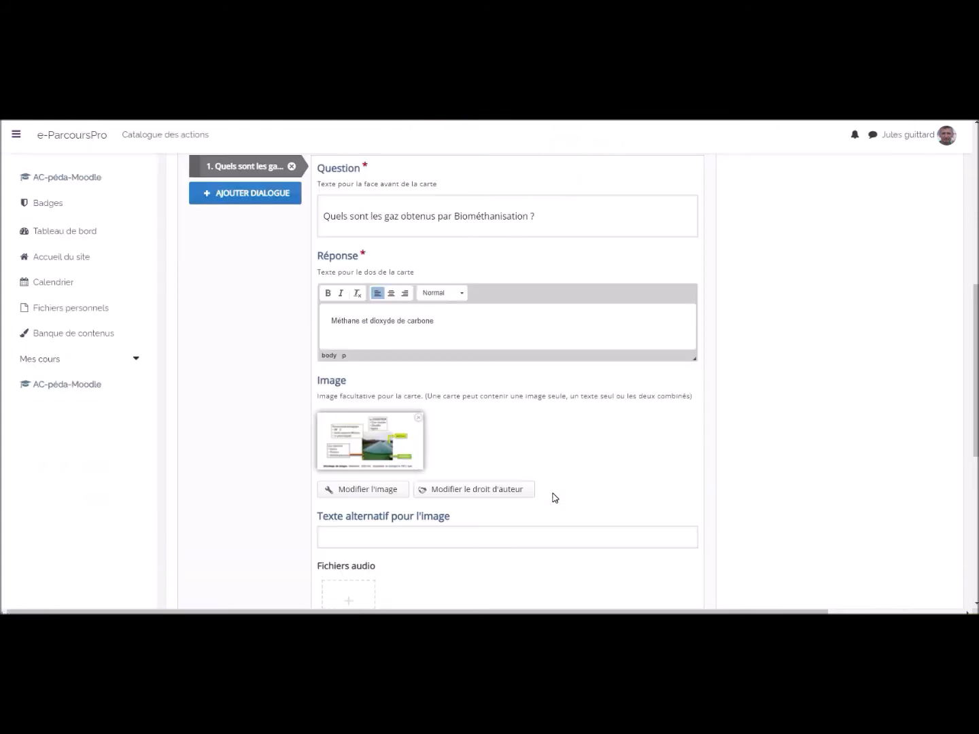
# Set the card's front hint to "2 gaz à trouver" and save the Dialog Cards content
pyautogui.scroll(-4, 554, 498)
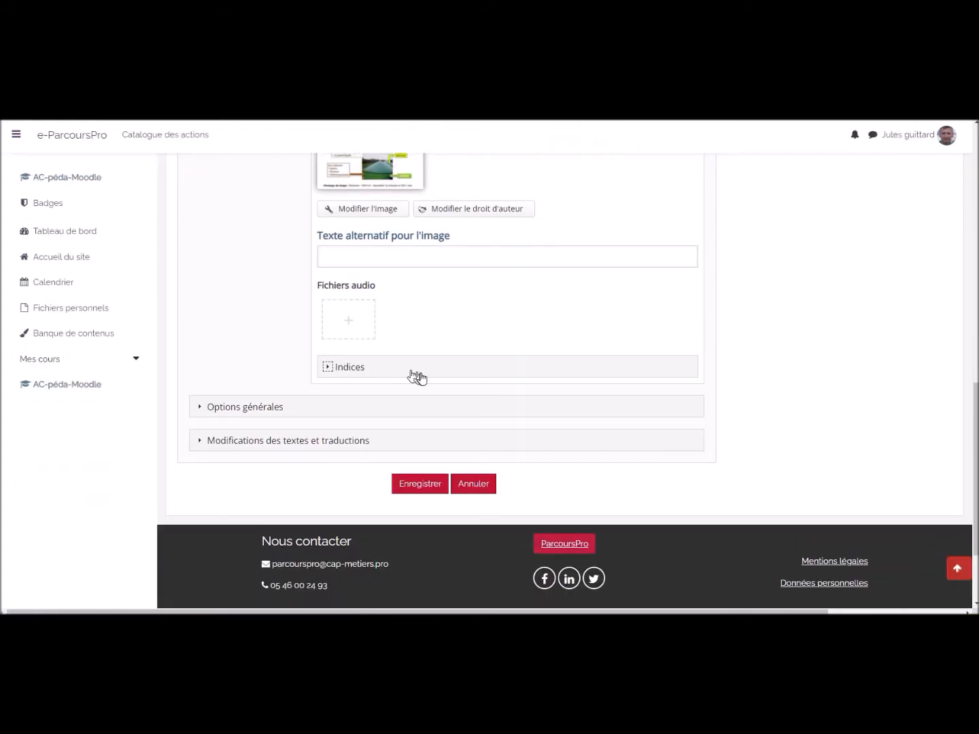
pyautogui.click(415, 372)
pyautogui.scroll(-1, 420, 402)
pyautogui.click(377, 383)
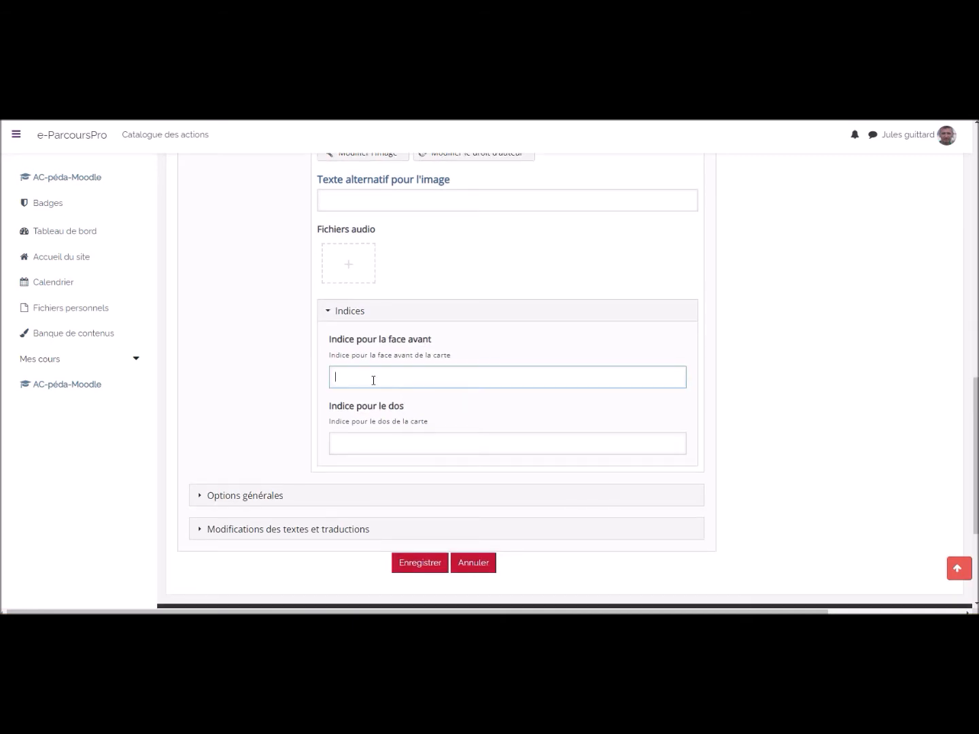
pyautogui.click(365, 408)
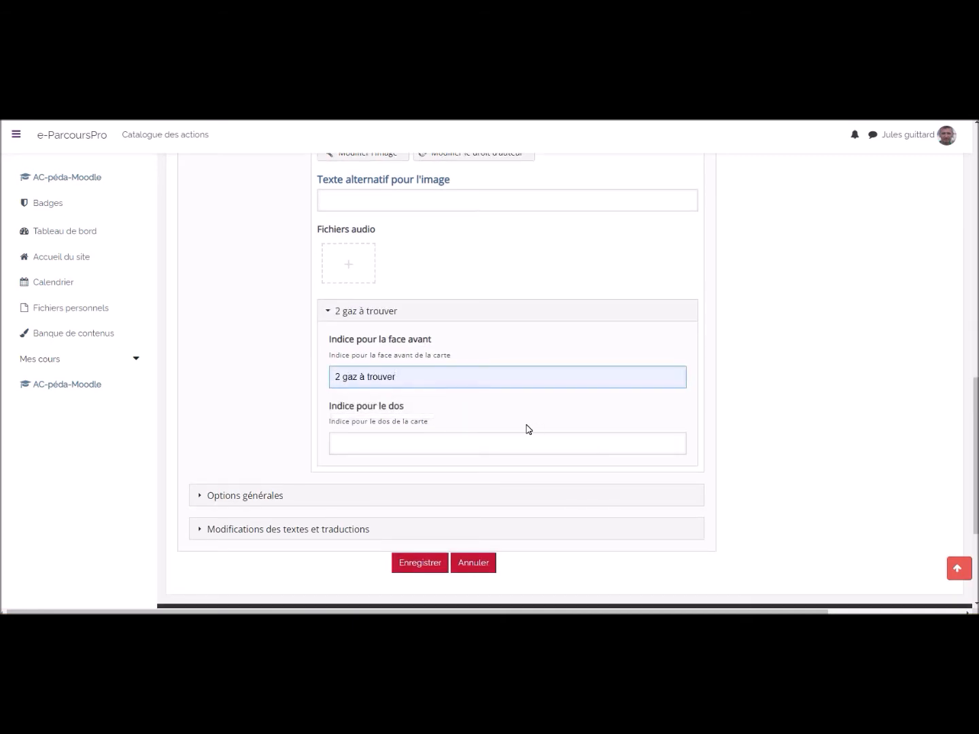
pyautogui.scroll(-2, 527, 428)
pyautogui.scroll(-1, 476, 425)
pyautogui.click(428, 399)
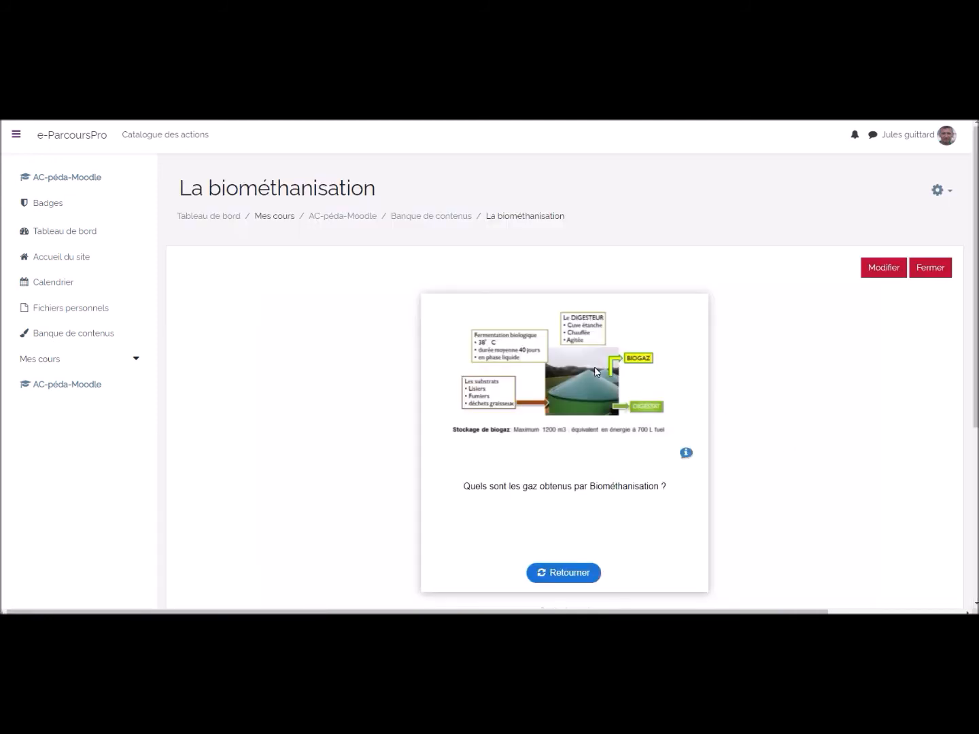
# Preview the saved card and flip it to check the answer side
pyautogui.scroll(-2, 611, 389)
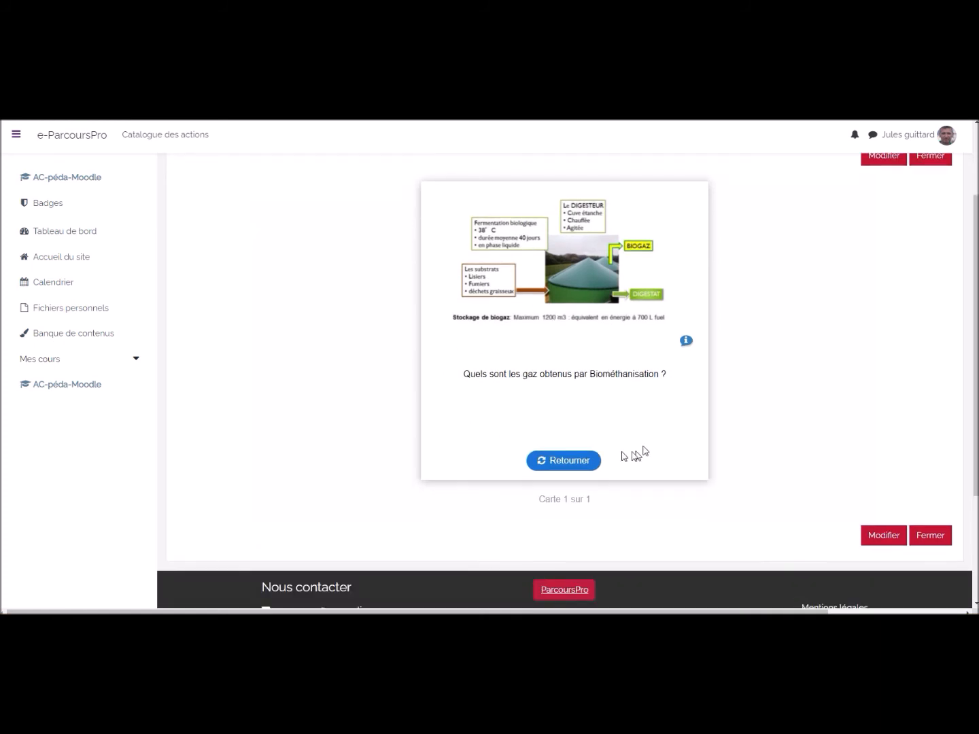
pyautogui.click(574, 468)
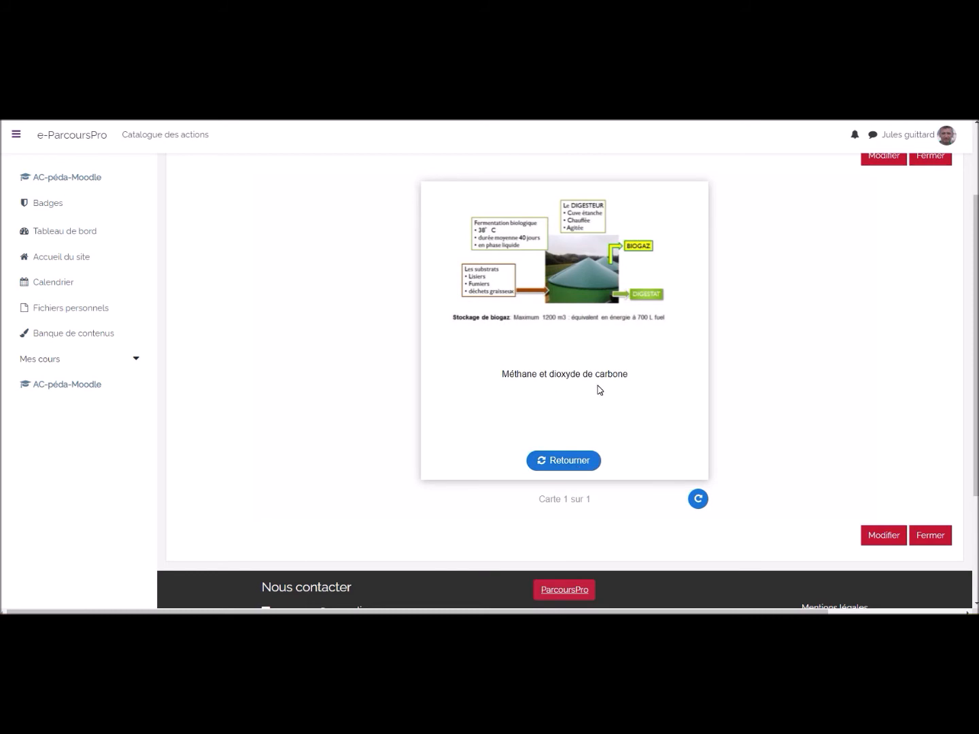
pyautogui.scroll(2, 850, 344)
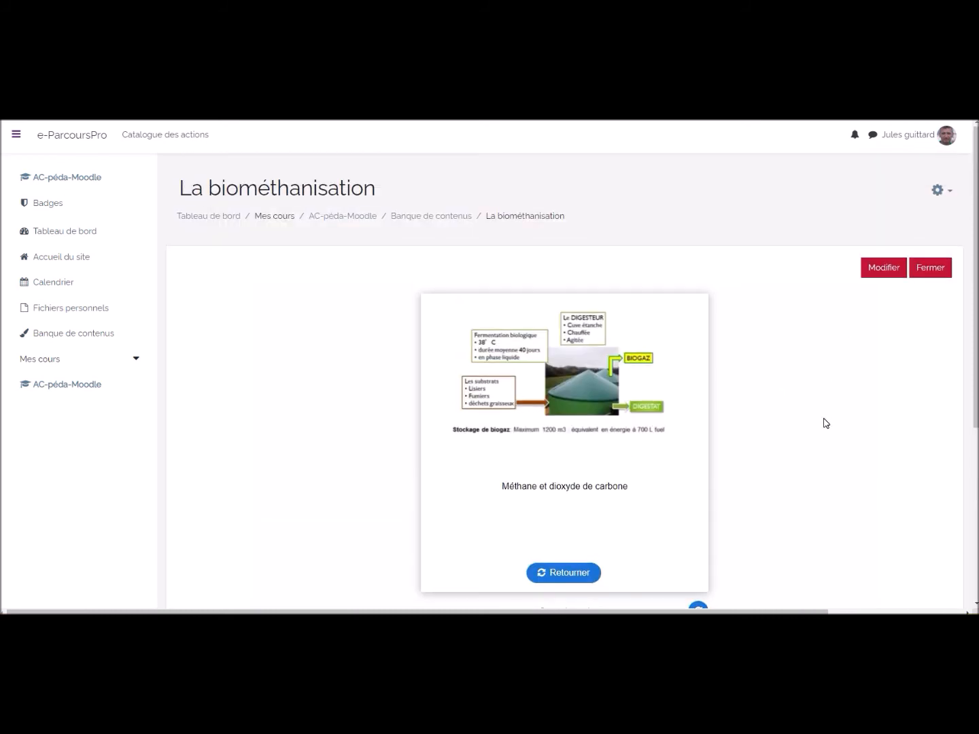
pyautogui.scroll(-1, 830, 425)
pyautogui.scroll(1, 831, 424)
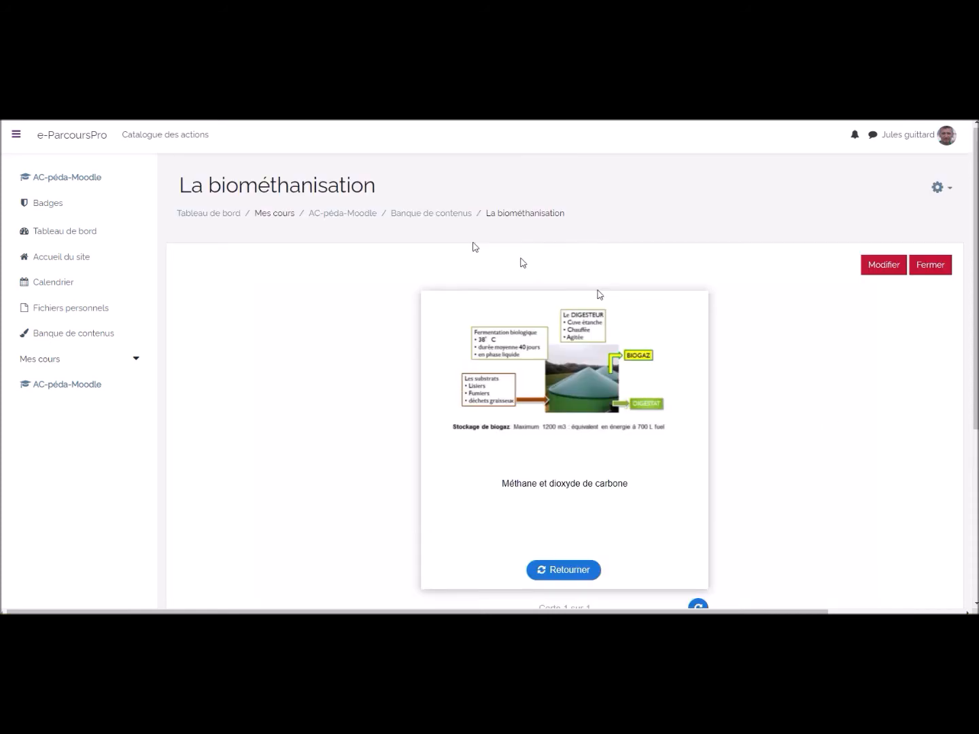
# Return to the AC-péda-Moodle course page and turn on edit mode
pyautogui.click(358, 220)
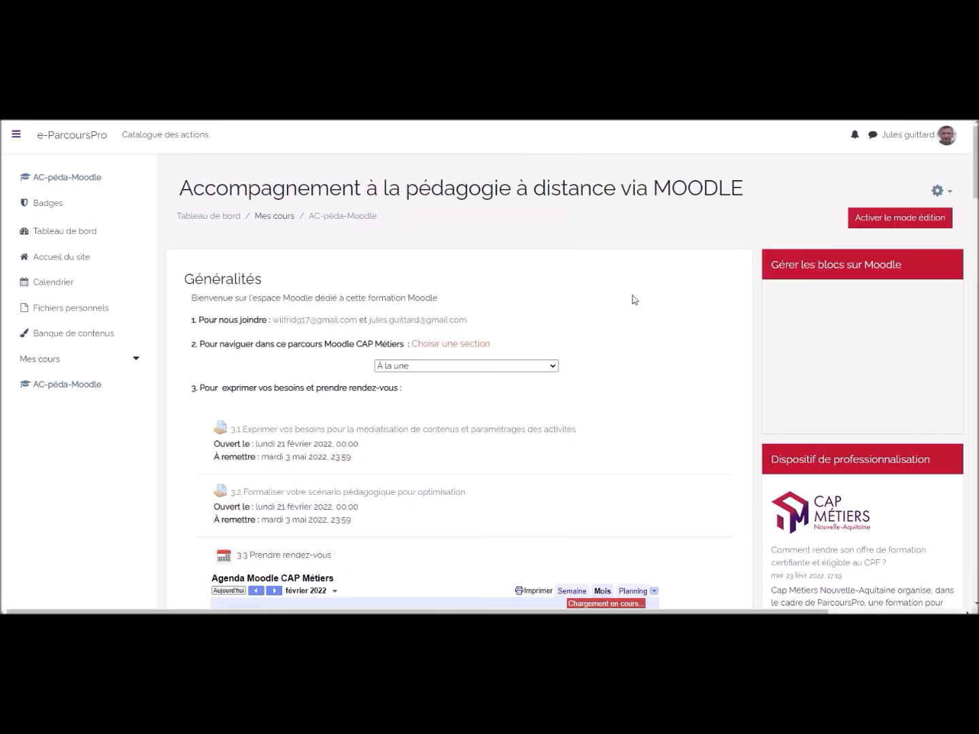
pyautogui.click(899, 219)
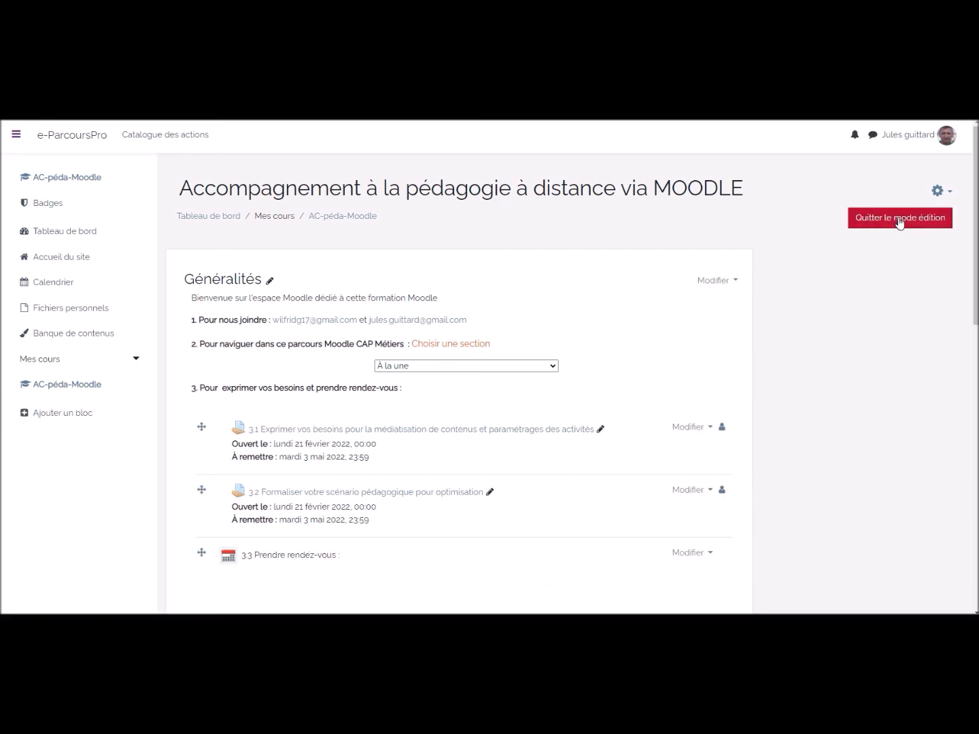
# Add an H5P activity named "La biométhanisation" to the Autres documents section
pyautogui.scroll(-20, 596, 304)
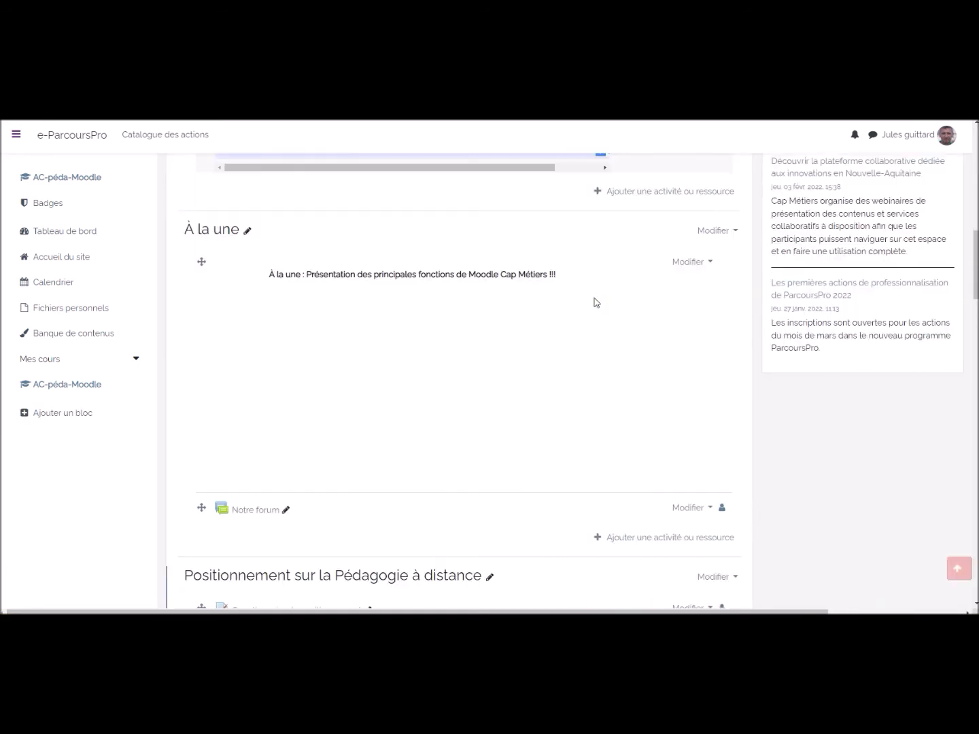
pyautogui.scroll(-15, 596, 304)
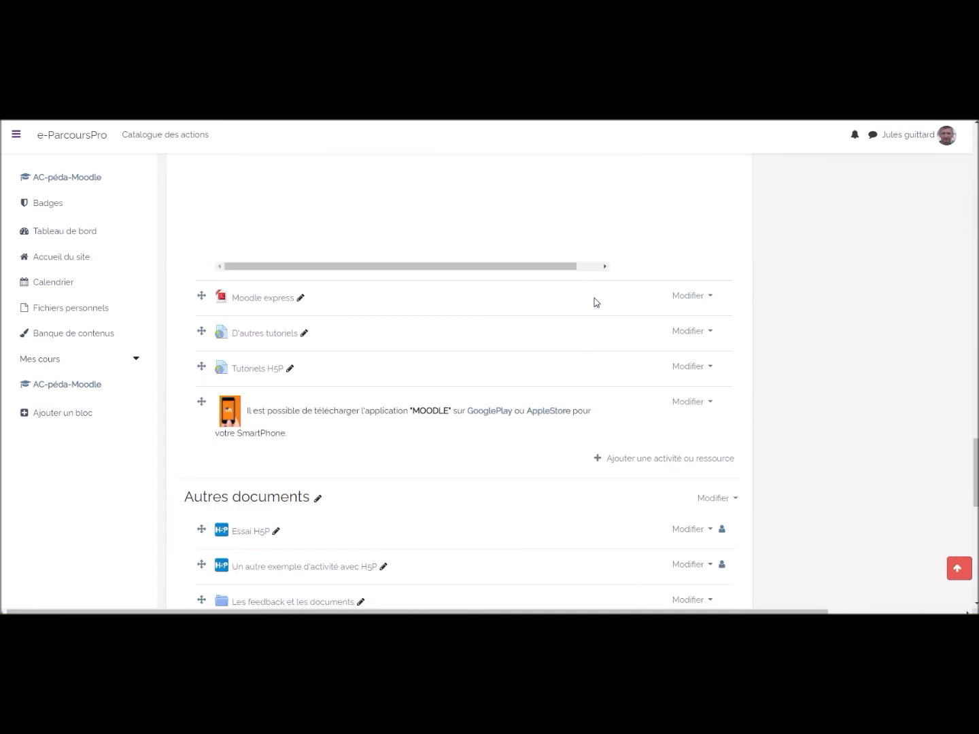
pyautogui.scroll(-3, 595, 303)
pyautogui.scroll(5, 594, 304)
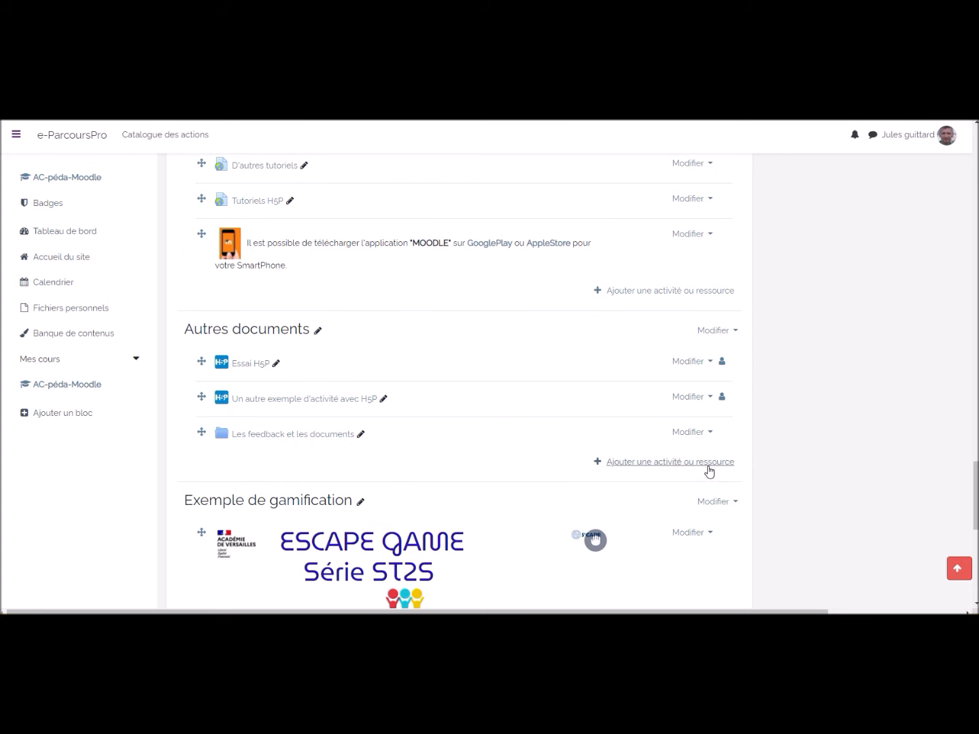
pyautogui.click(707, 469)
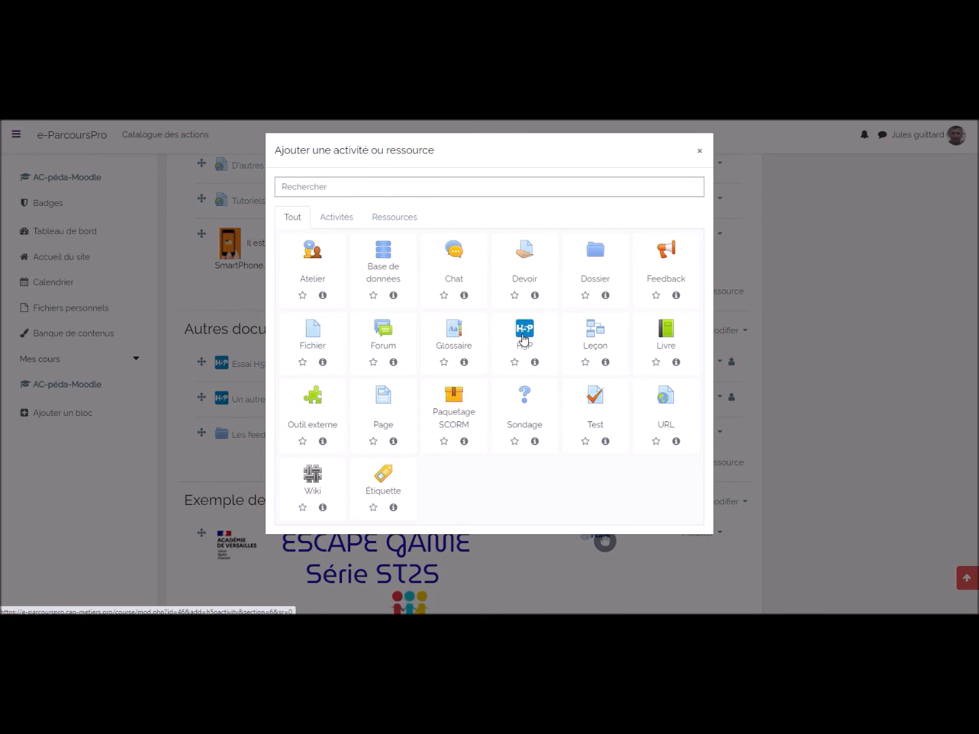
pyautogui.click(524, 338)
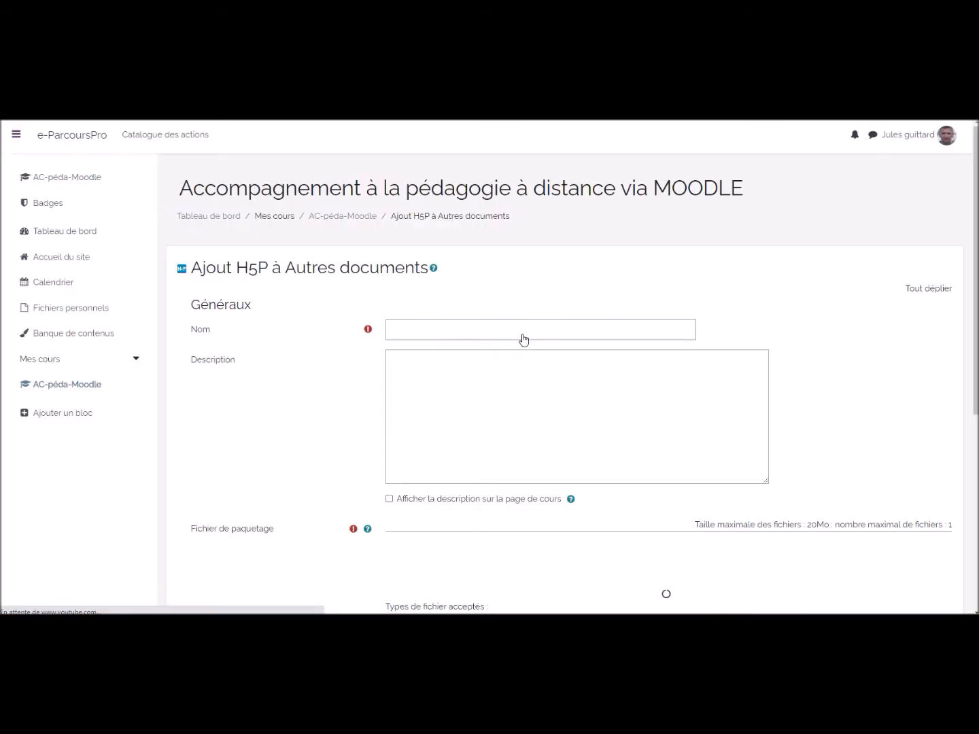
pyautogui.click(444, 333)
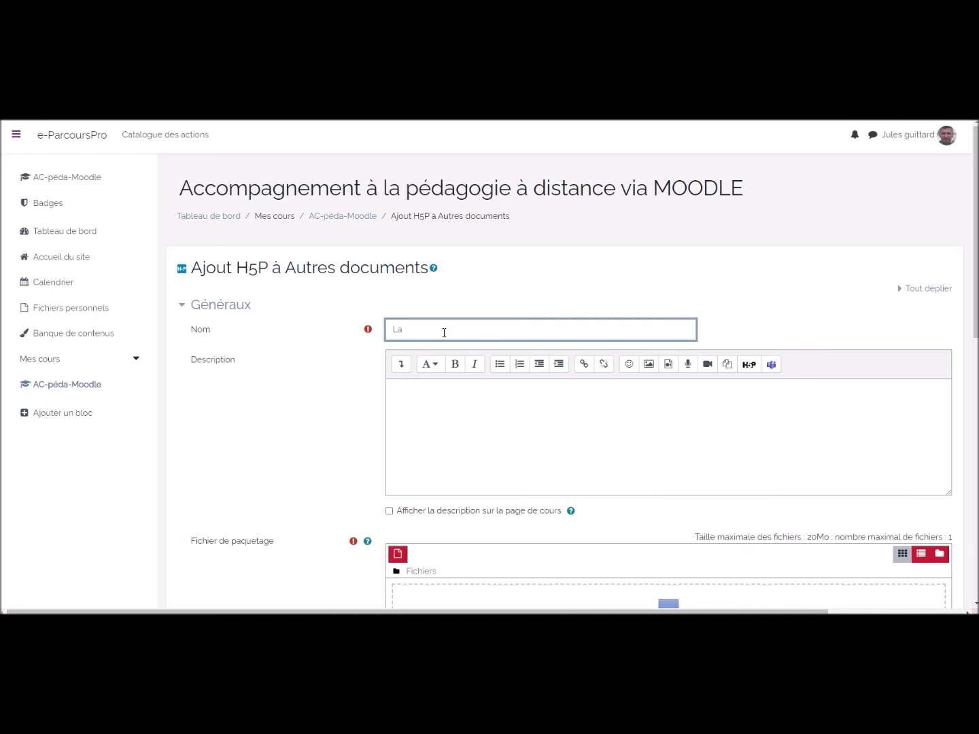
pyautogui.write('La biométhanisation')
# Attach "La biométhanisation" from the content bank as the activity's package file, linked to the original file
pyautogui.scroll(-3, 446, 337)
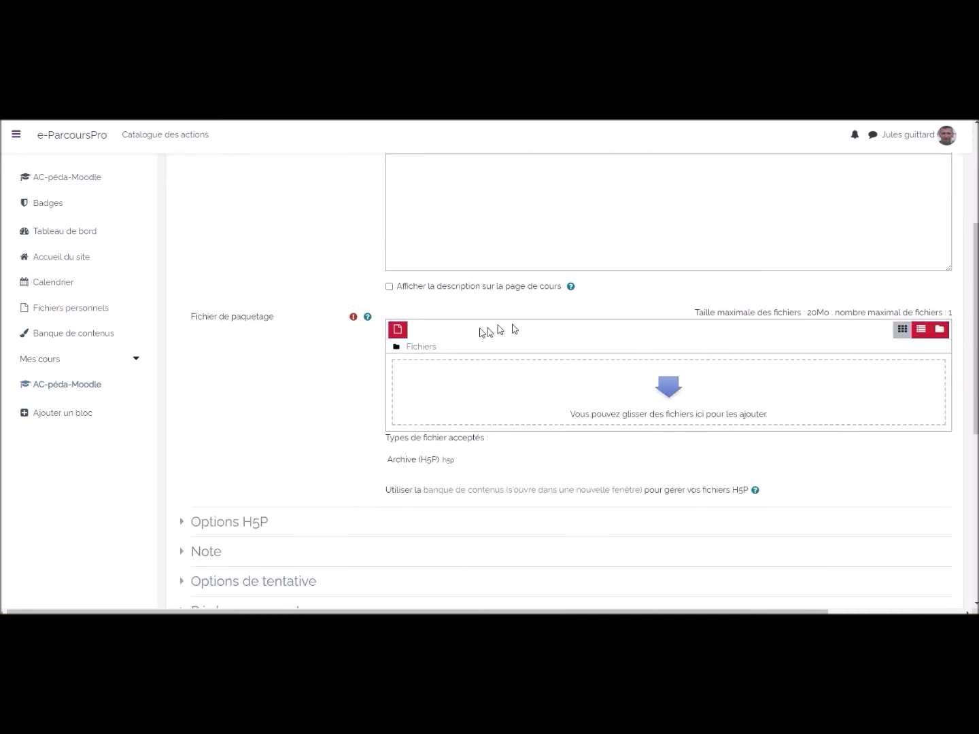
pyautogui.click(397, 328)
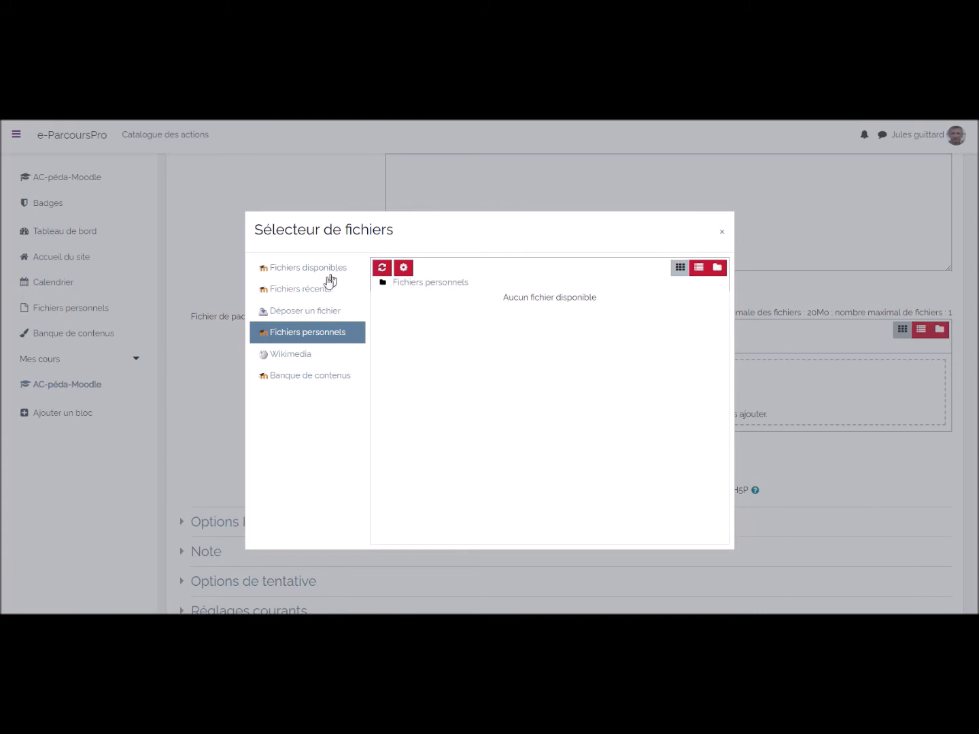
pyautogui.click(313, 378)
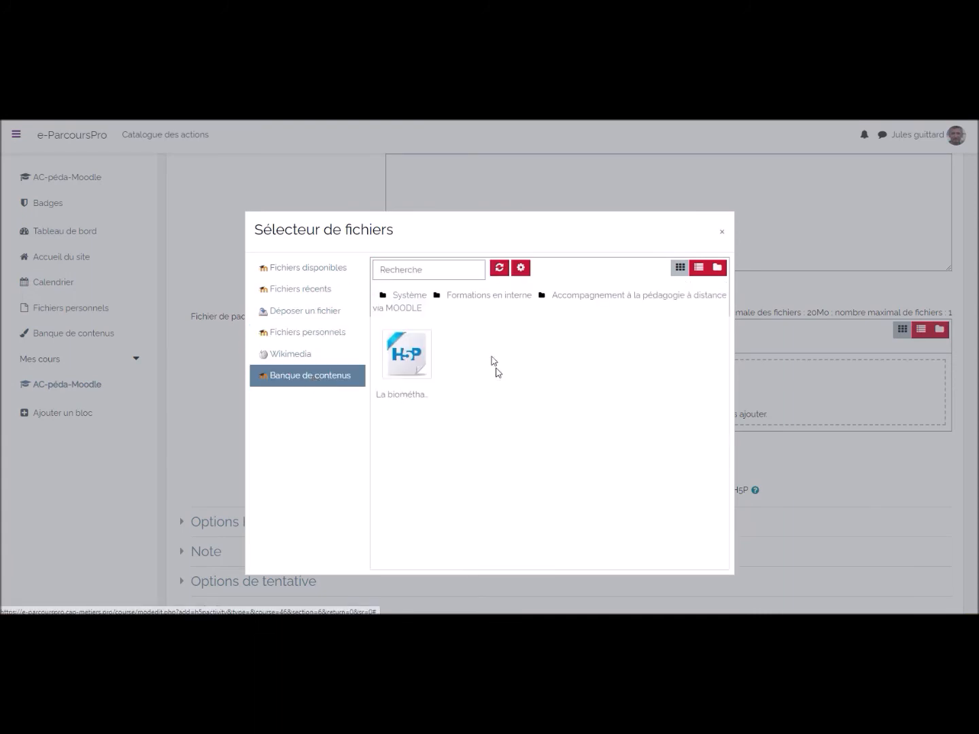
pyautogui.click(401, 359)
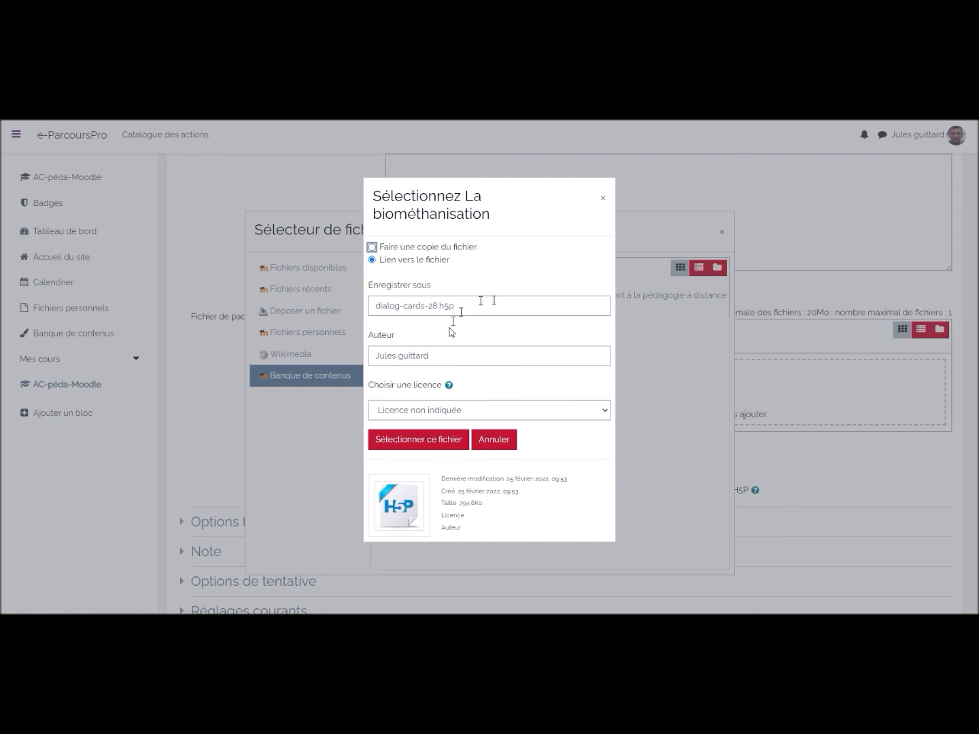
pyautogui.click(448, 447)
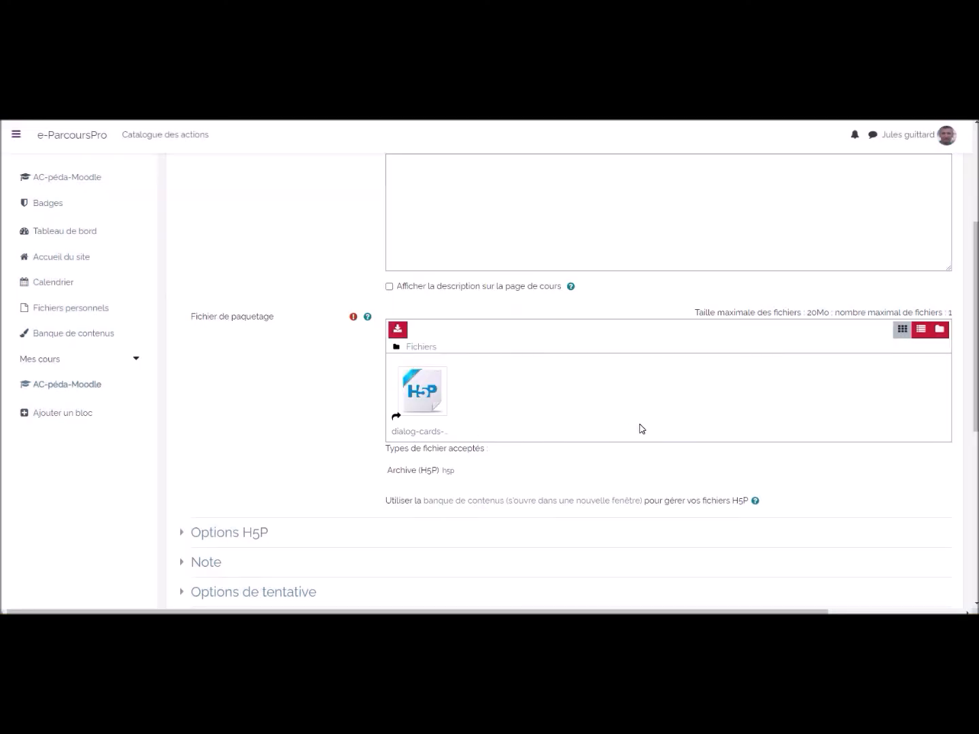
# Save the H5P activity with its other settings left at their defaults and display it
pyautogui.scroll(-5, 640, 429)
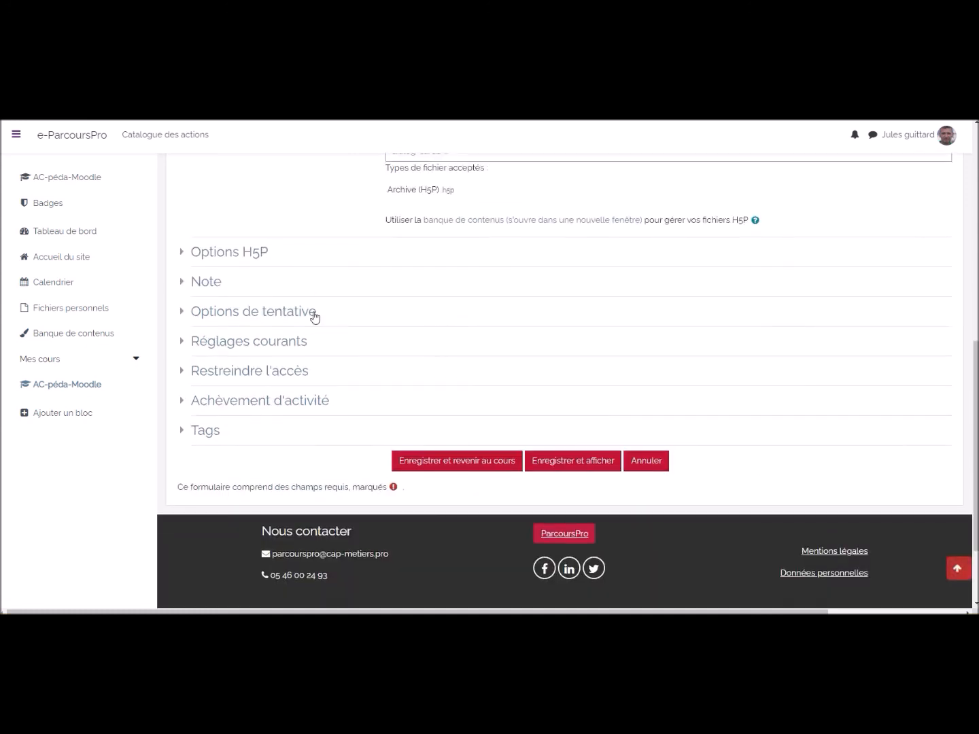
pyautogui.click(475, 469)
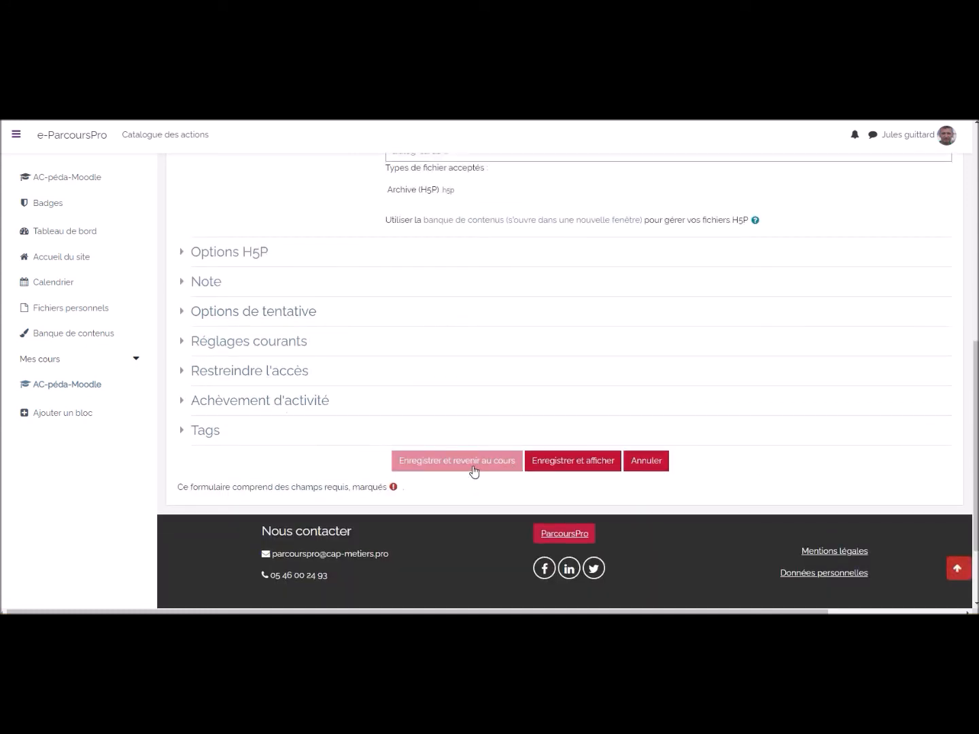
pyautogui.click(589, 468)
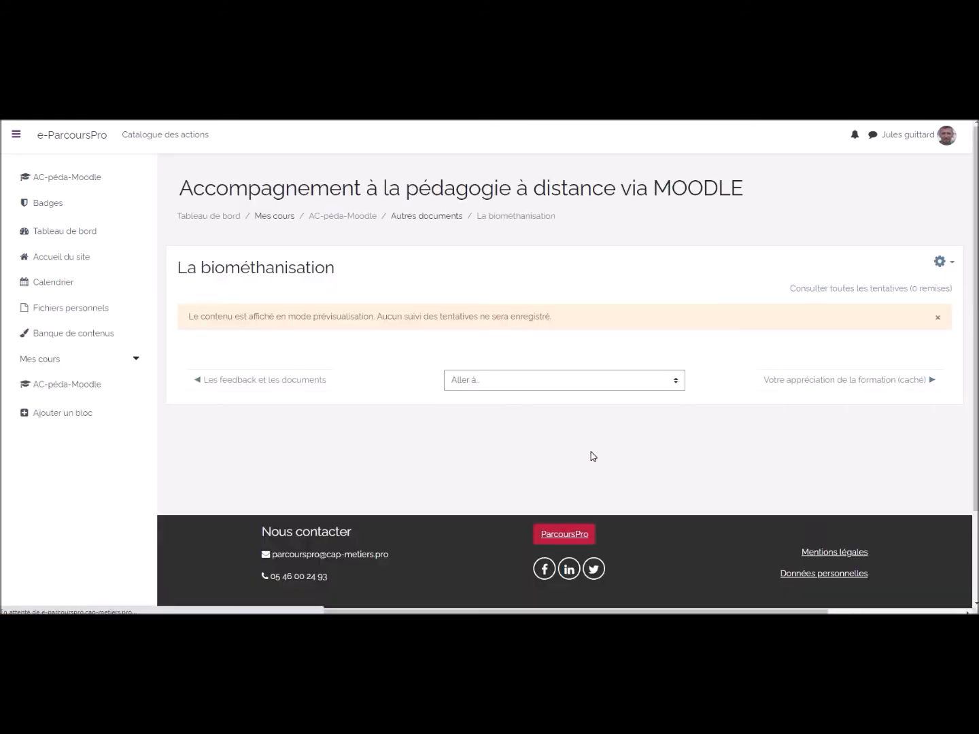
# Review the dialog card in the activity and flip it to its answer side
pyautogui.scroll(-3, 590, 451)
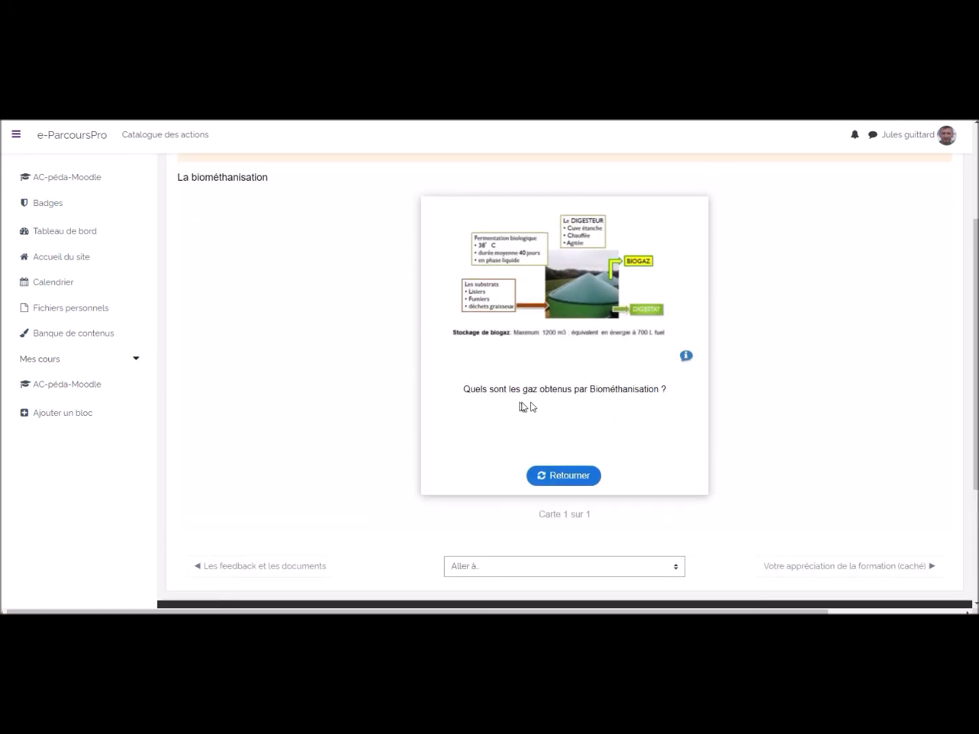
pyautogui.scroll(-1, 612, 431)
pyautogui.click(588, 430)
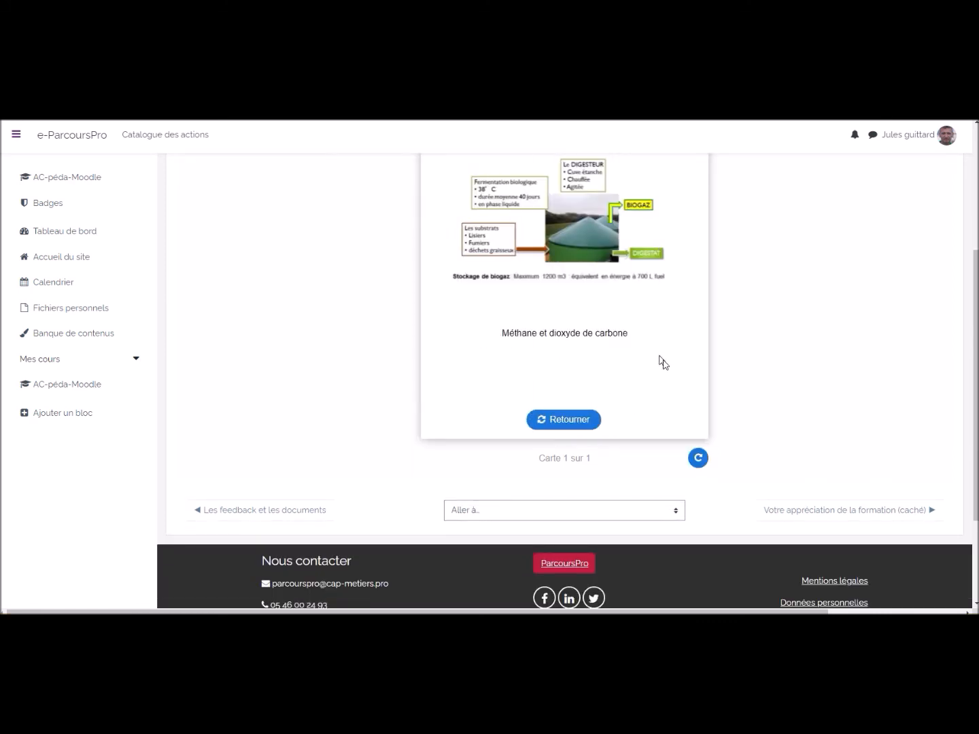
# Return to the AC-péda-Moodle course page and locate the "La biométhanisation" activity in the Autres documents section
pyautogui.scroll(3, 680, 378)
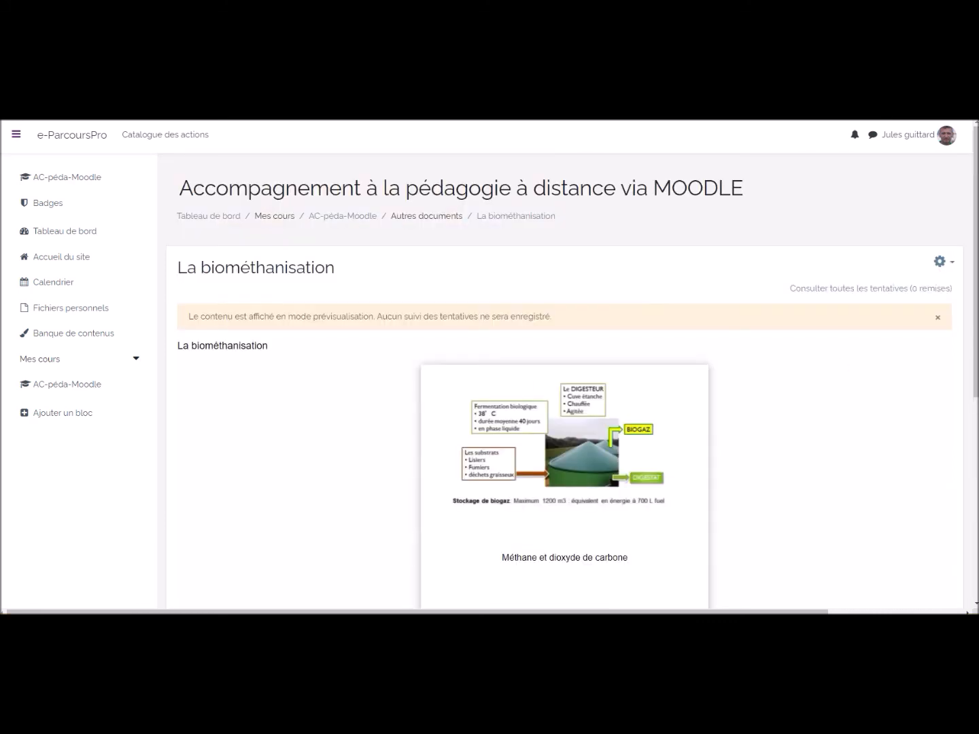
pyautogui.click(367, 219)
pyautogui.scroll(-4, 650, 324)
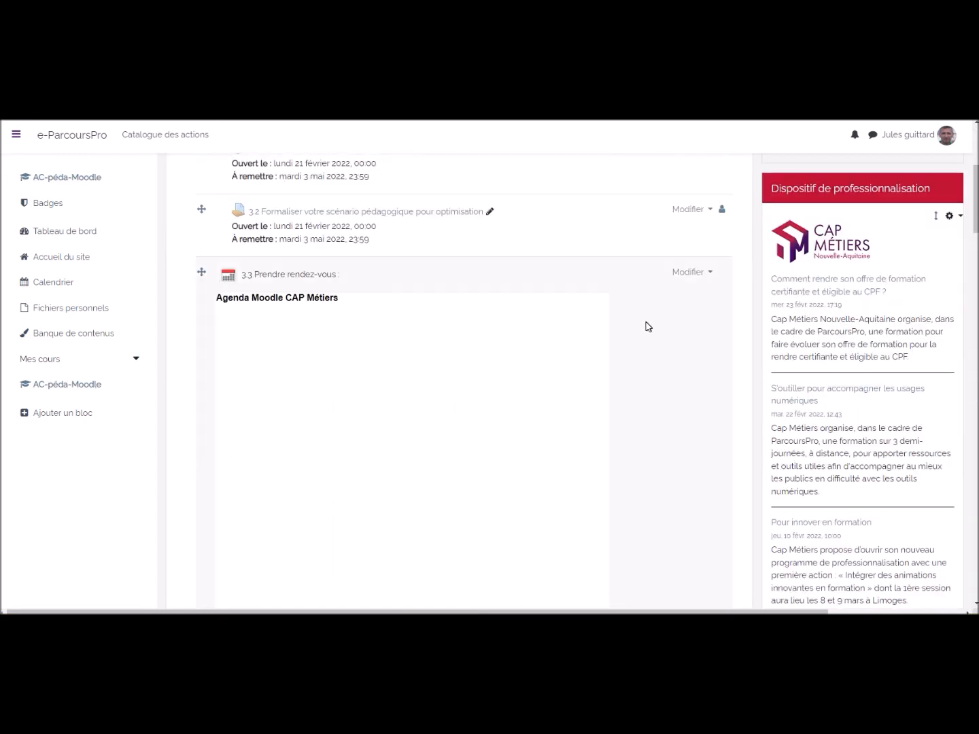
pyautogui.scroll(-15, 648, 327)
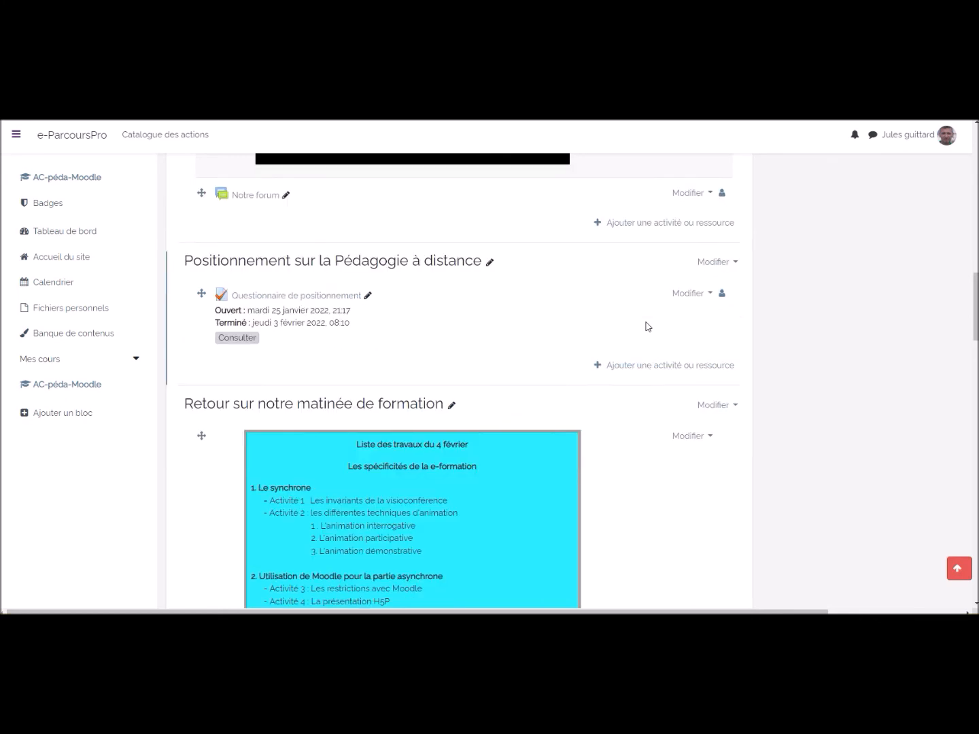
pyautogui.scroll(-7, 648, 327)
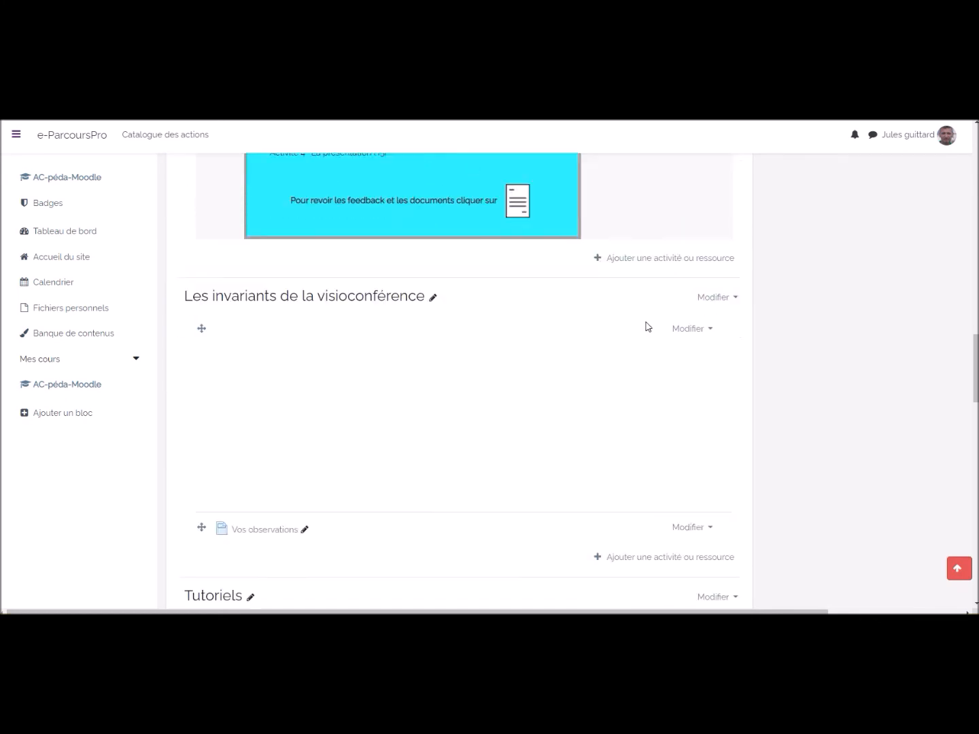
pyautogui.scroll(-5, 648, 327)
pyautogui.scroll(6, 647, 327)
pyautogui.scroll(-12, 649, 327)
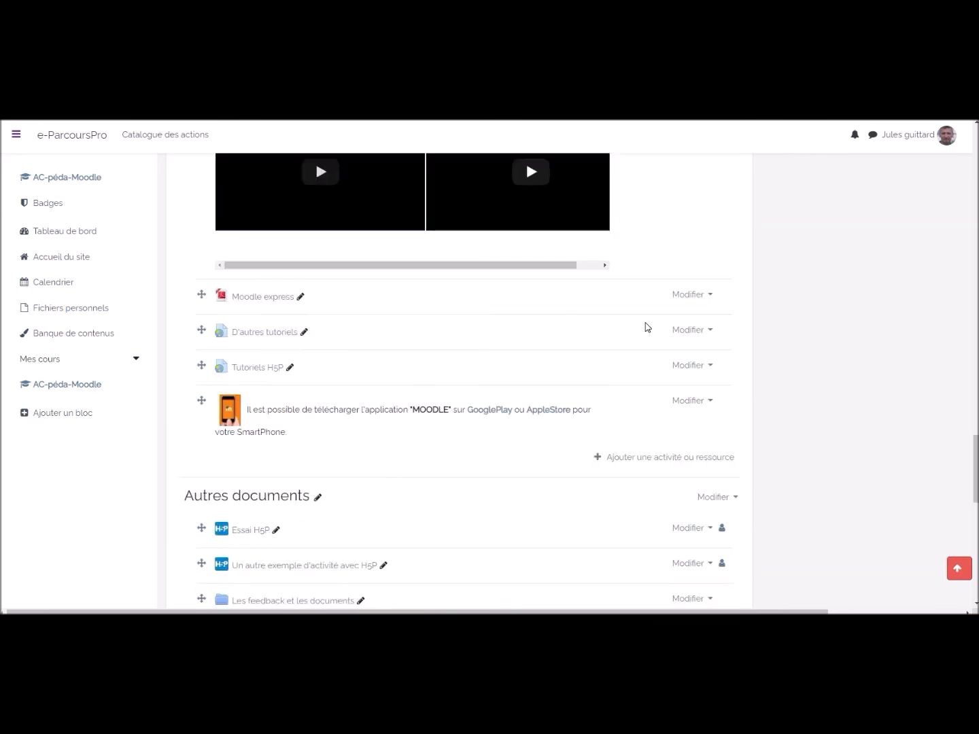
pyautogui.scroll(-6, 648, 327)
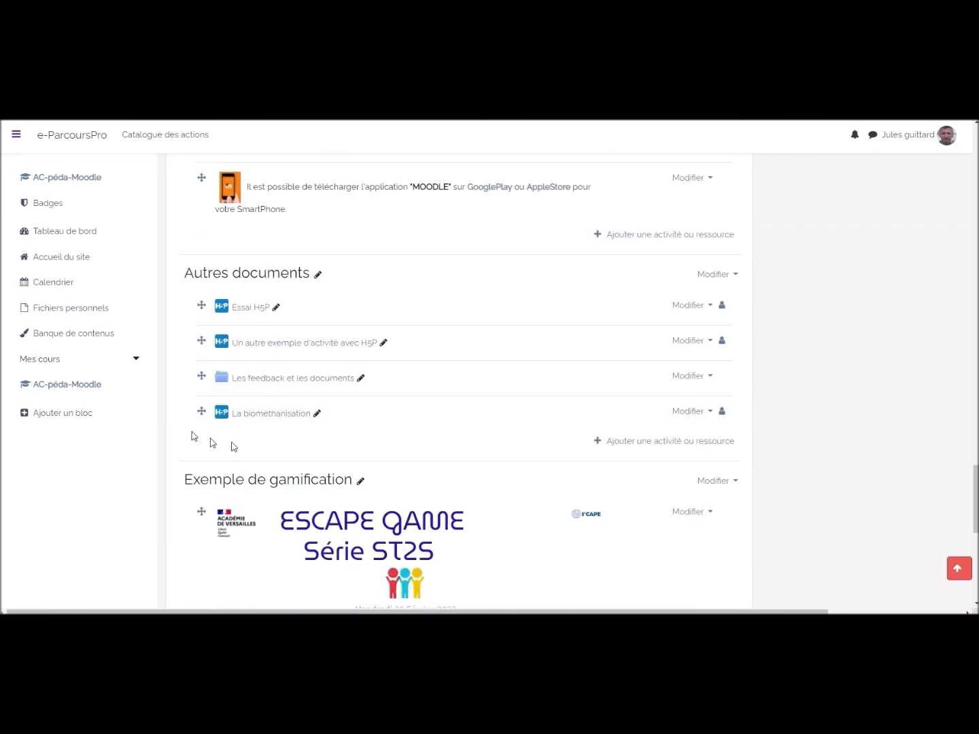